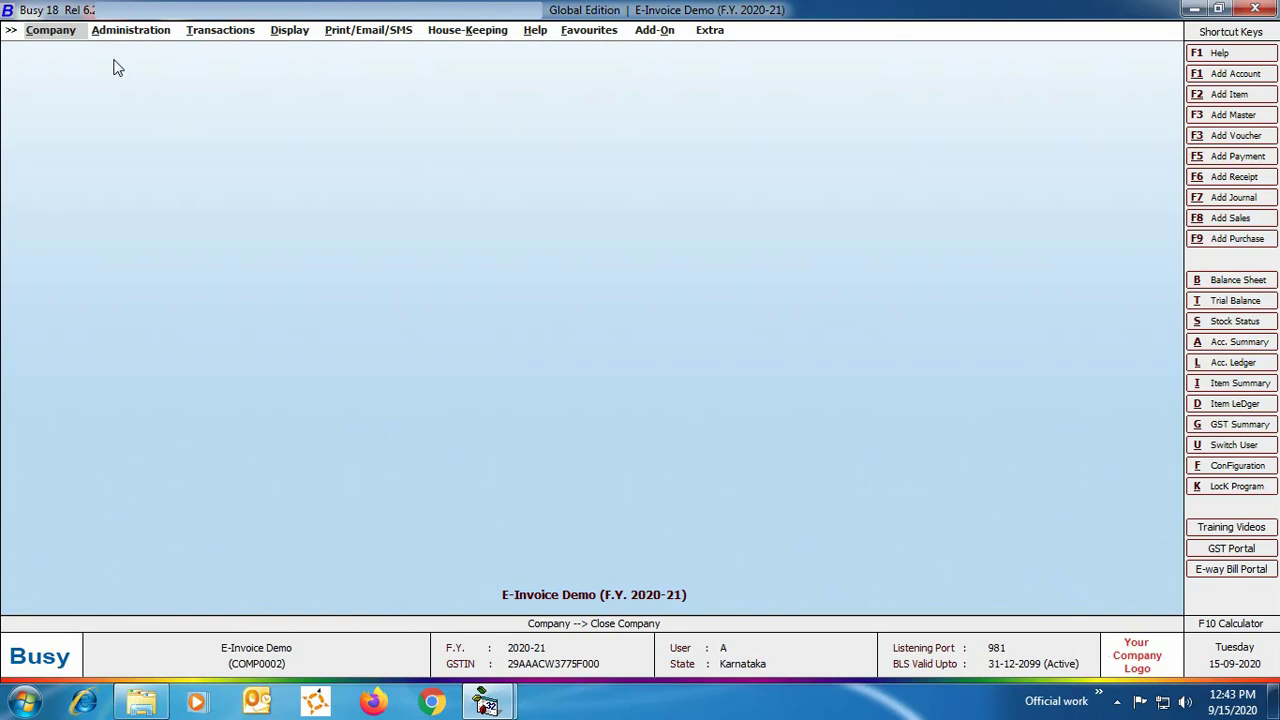
# Review the E-Invoice Demo company details in Edit Company and close them unchanged.
pyautogui.click(63, 32)
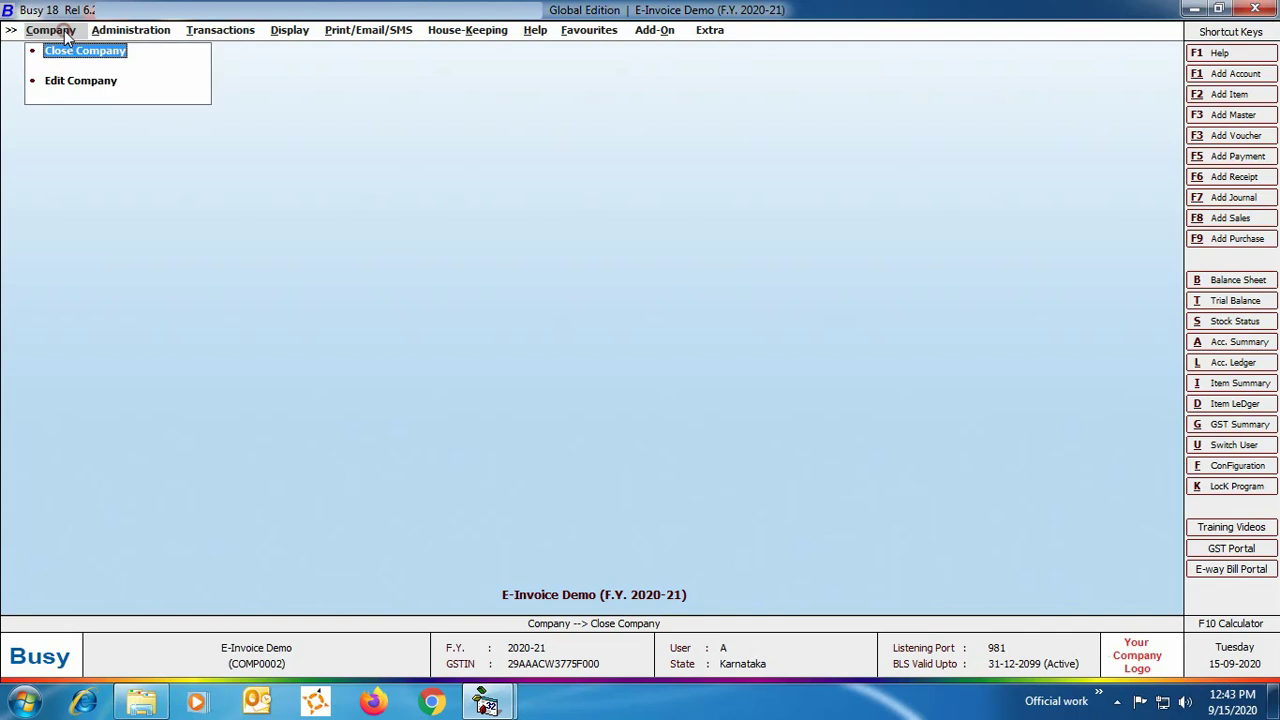
pyautogui.click(70, 82)
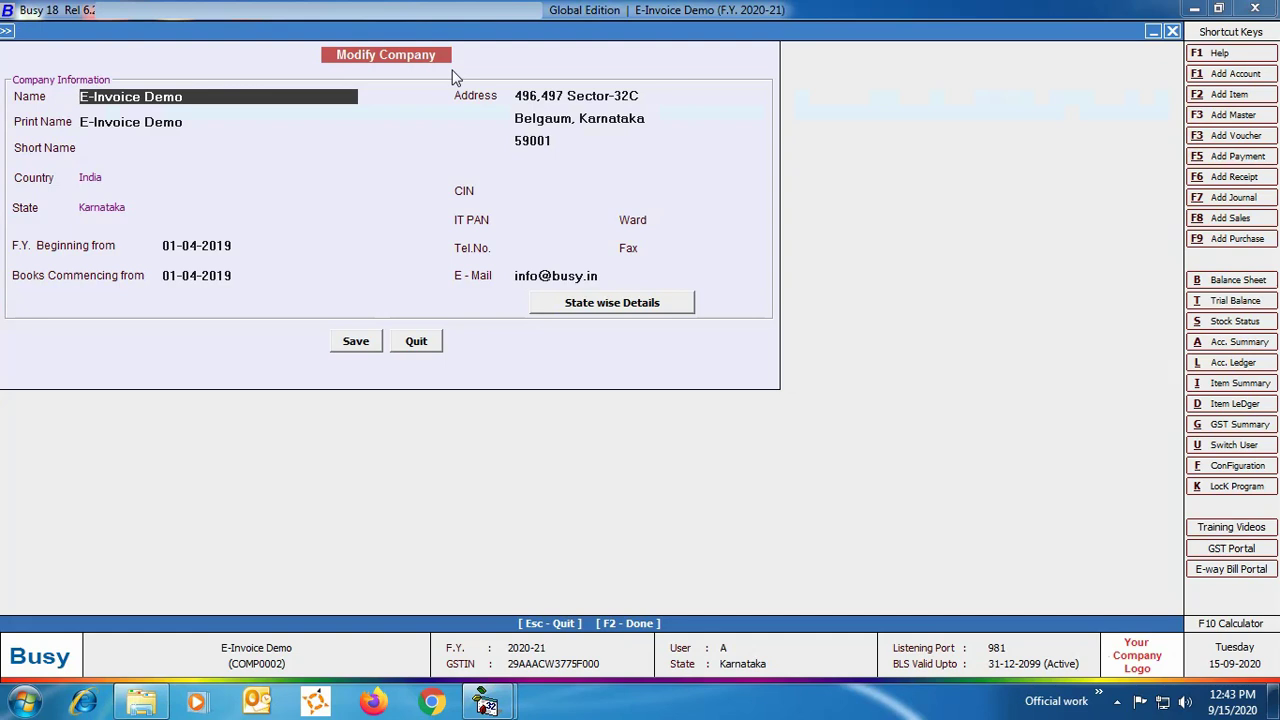
pyautogui.click(416, 341)
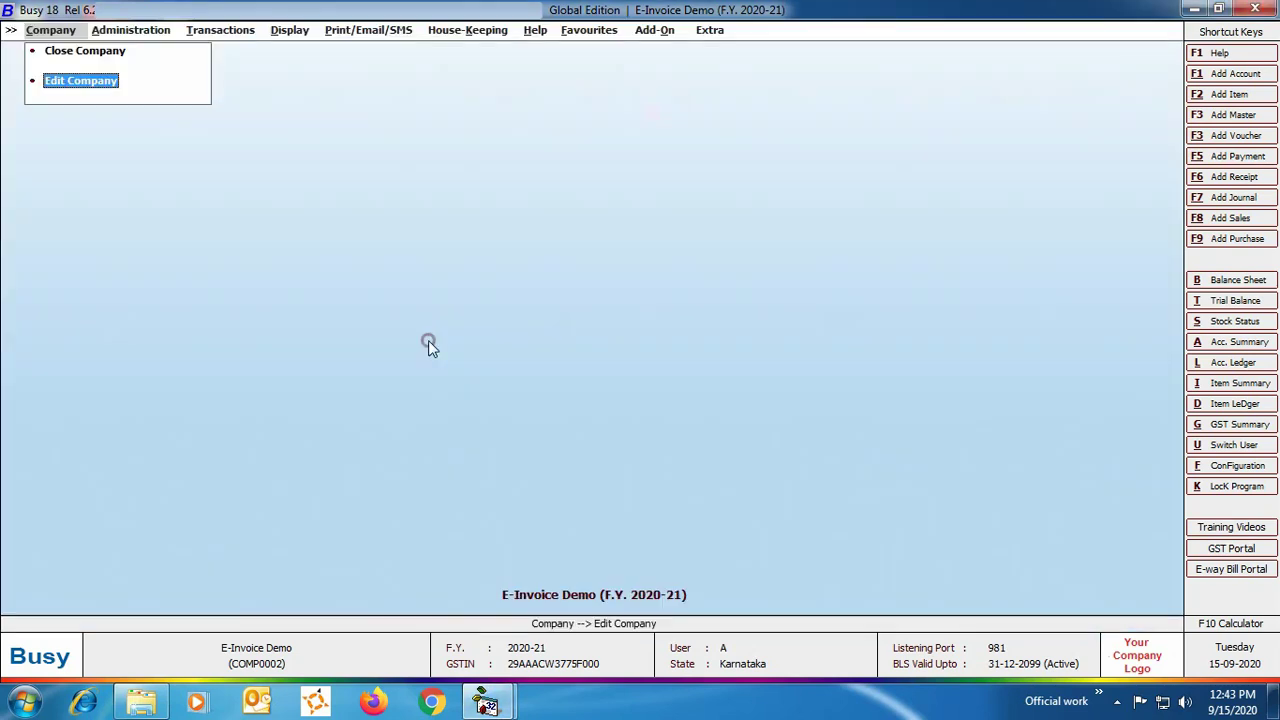
# Bring up the GST / VAT page under Configuration > Features / Options.
pyautogui.click(155, 31)
pyautogui.click(148, 66)
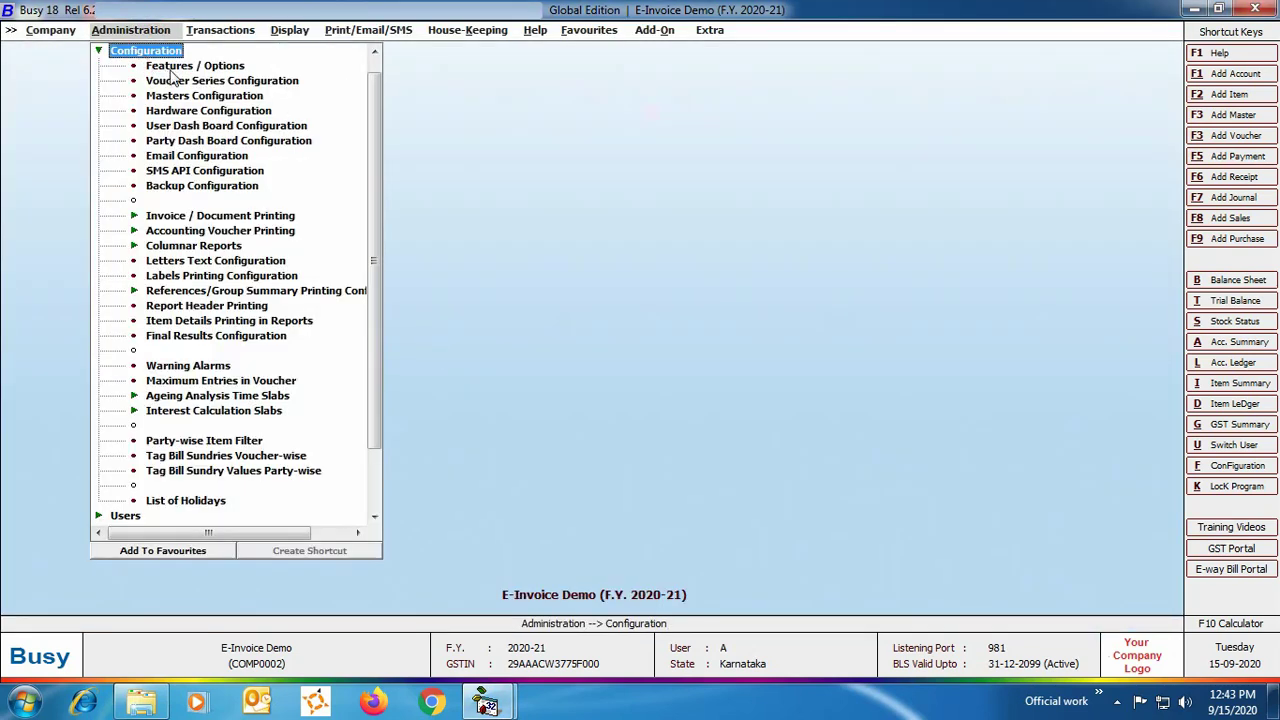
pyautogui.click(170, 70)
pyautogui.click(94, 293)
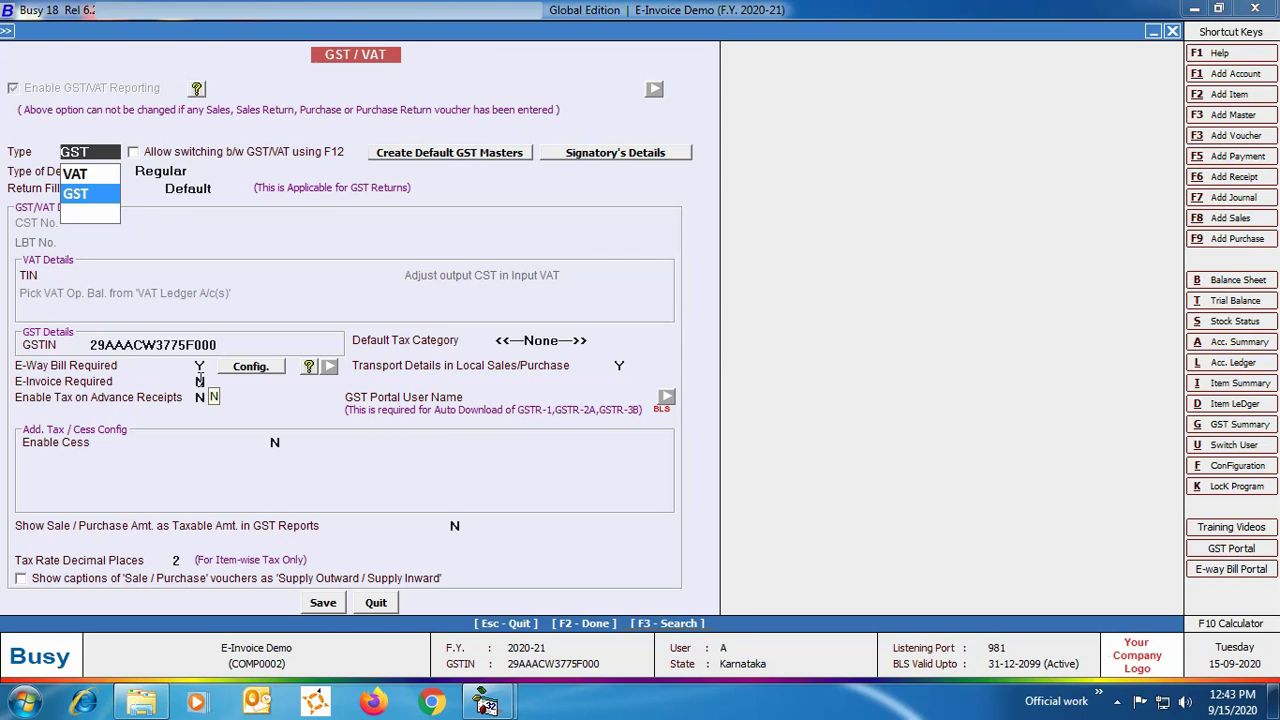
# Set E-Invoice Required to Y and give the e-invoice configuration From Place Bengaluru, PIN 560004.
pyautogui.click(200, 381)
pyautogui.press('y')
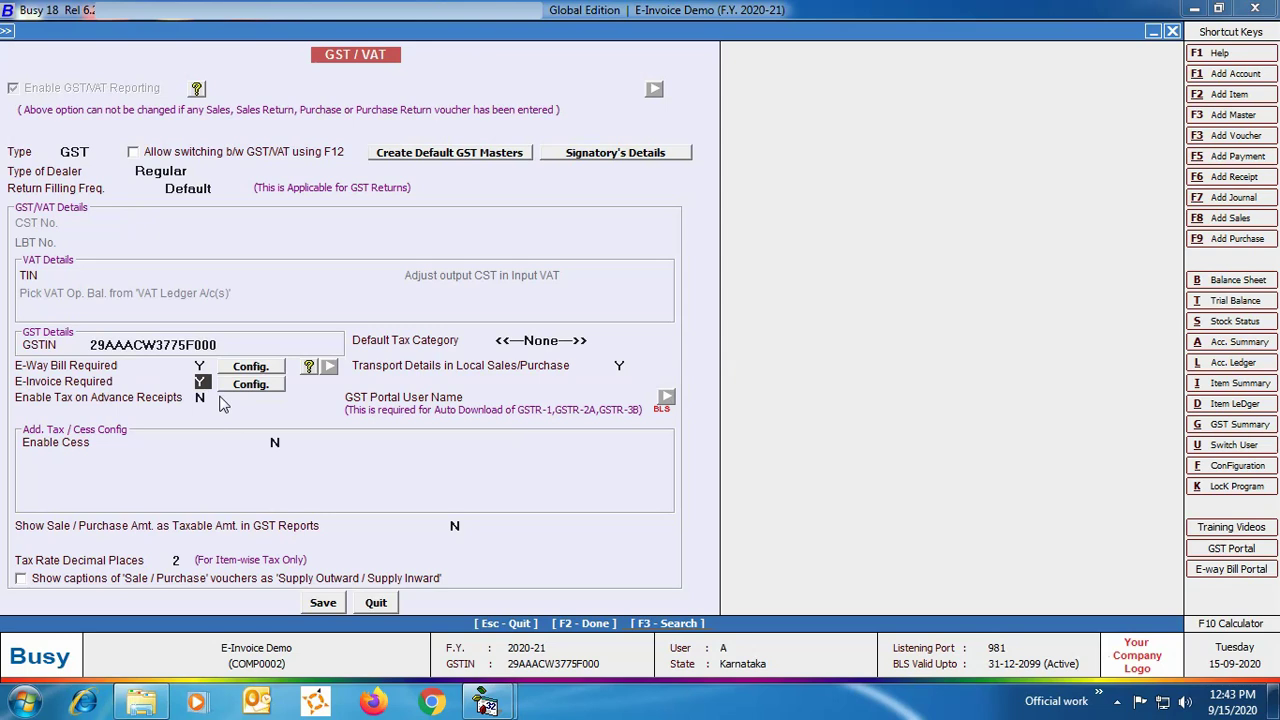
pyautogui.click(249, 384)
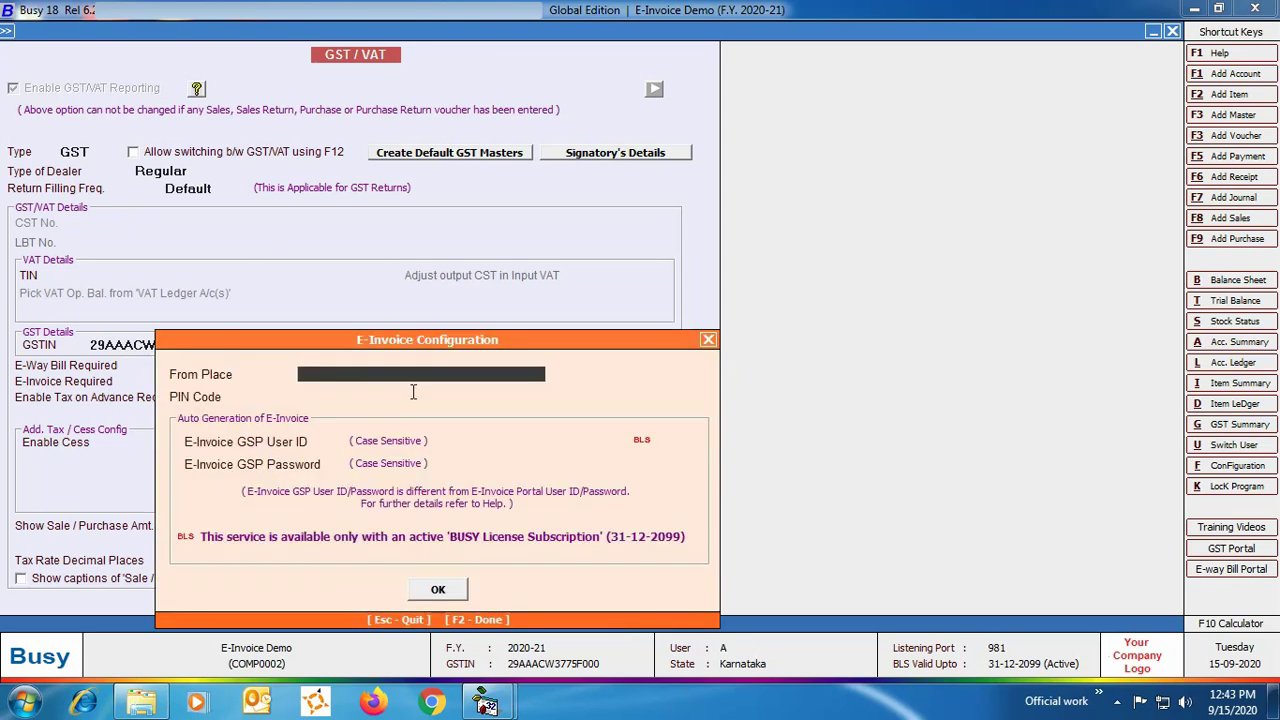
pyautogui.write('Bengaluru')
pyautogui.press('Return')
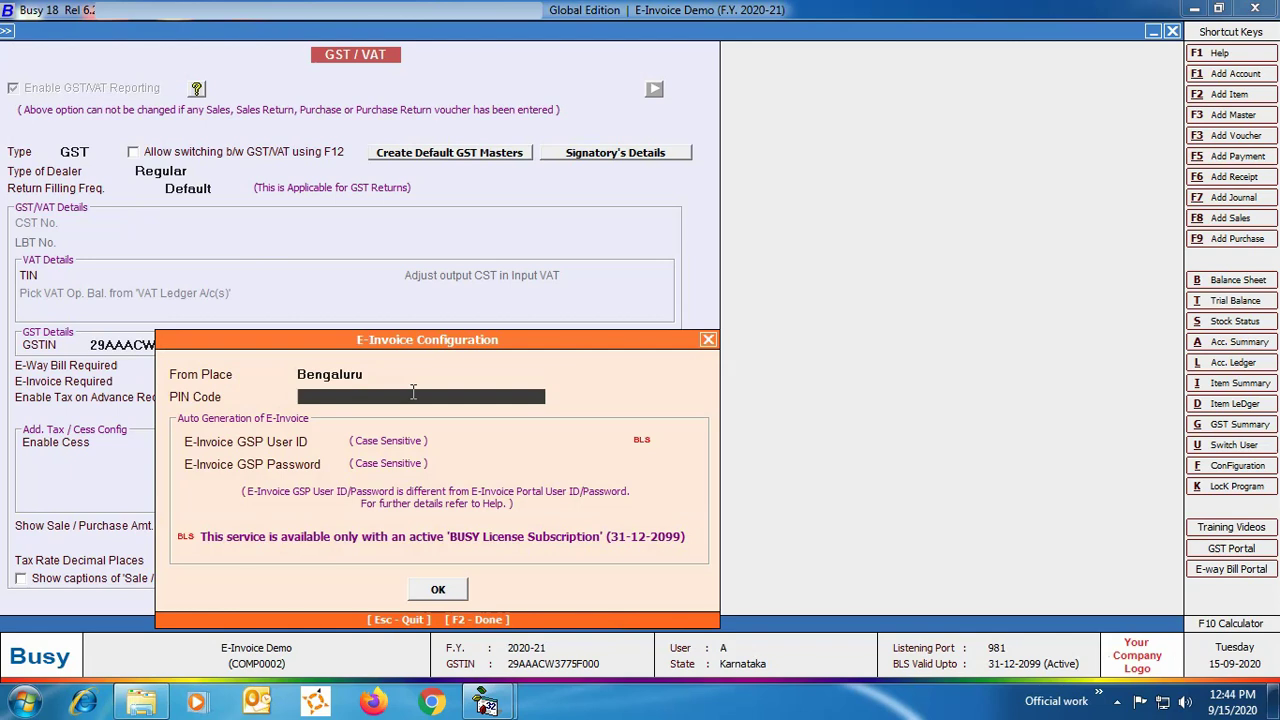
pyautogui.write('560004')
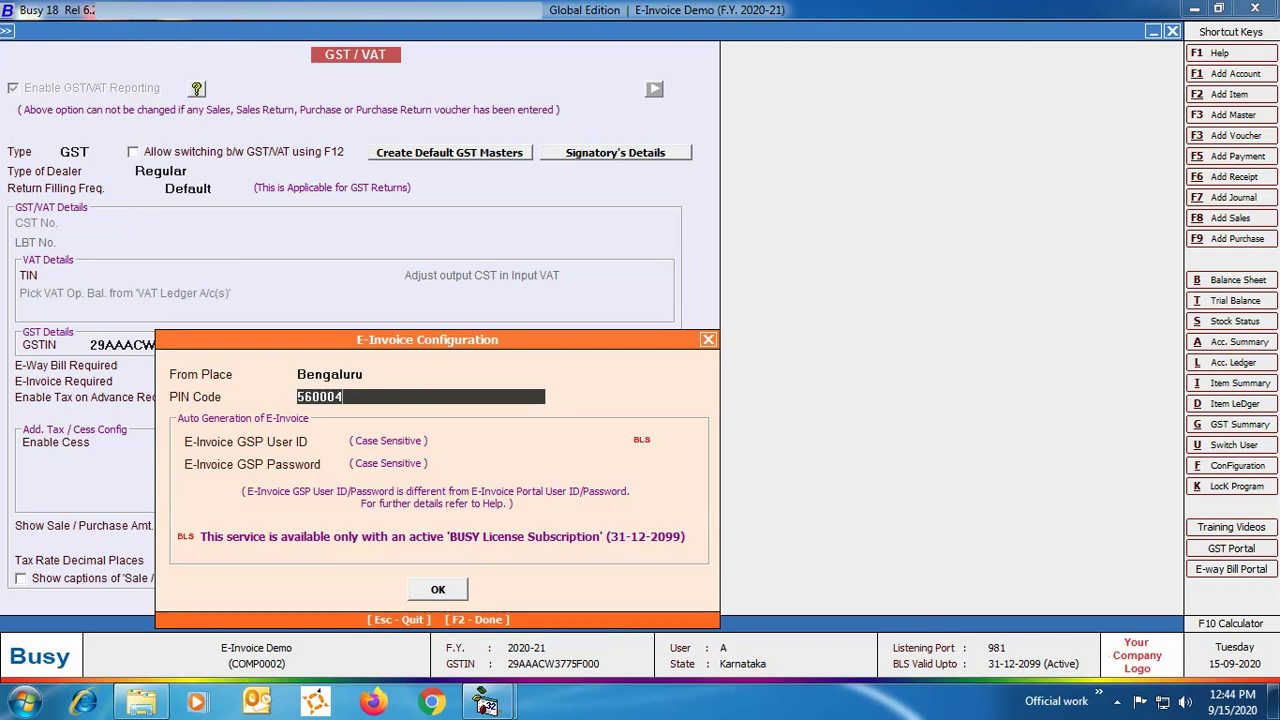
pyautogui.press('Return')
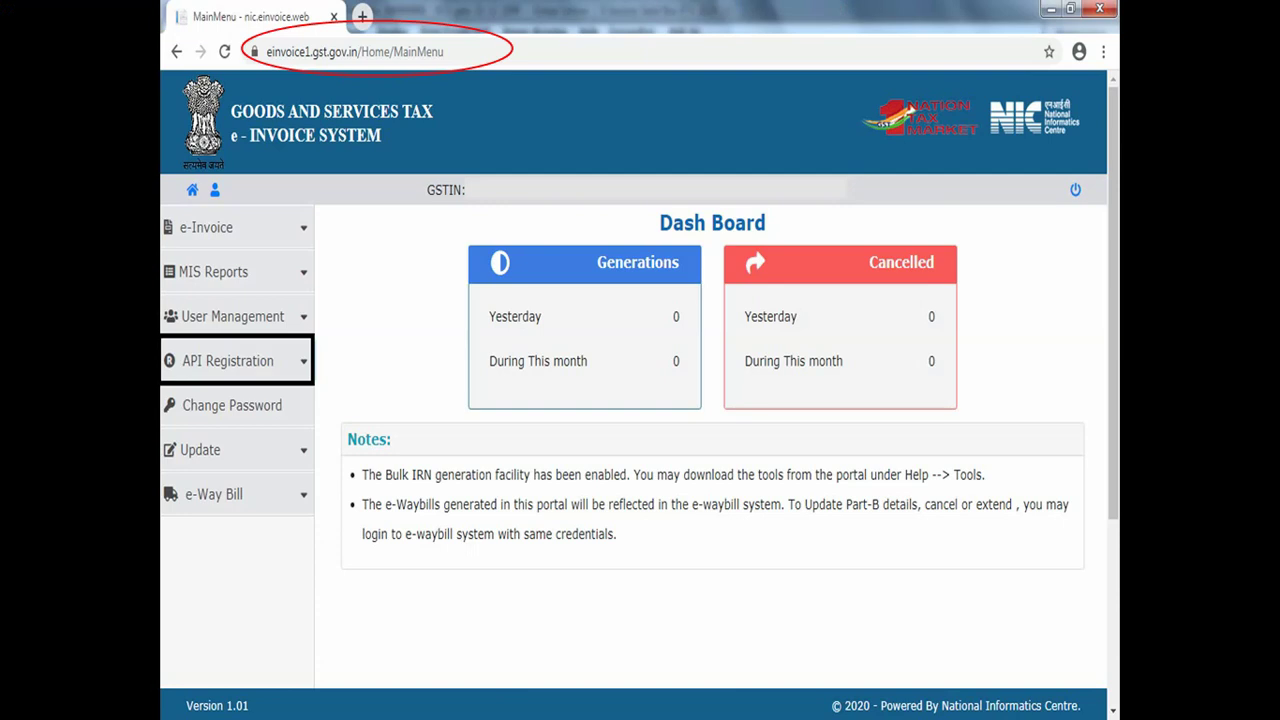
# Create an API user through the GSP on the e-invoice portal, entering a username and password.
pyautogui.click(165, 357)
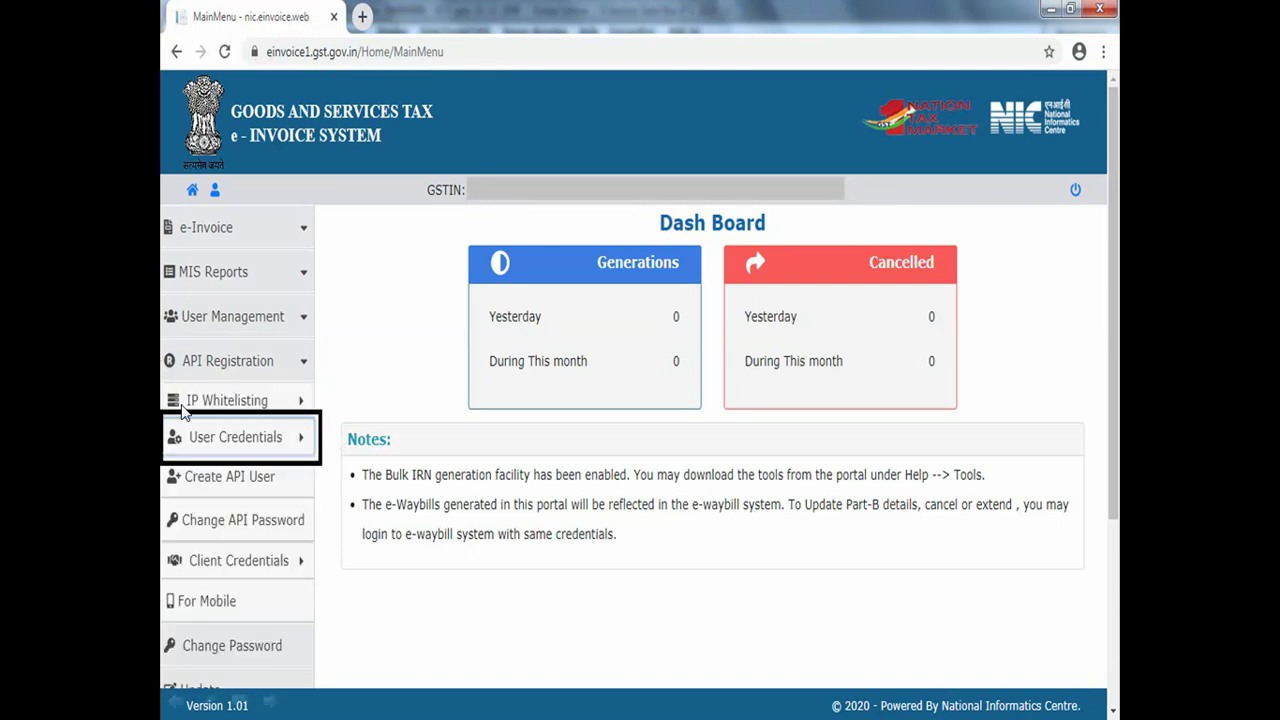
pyautogui.click(155, 480)
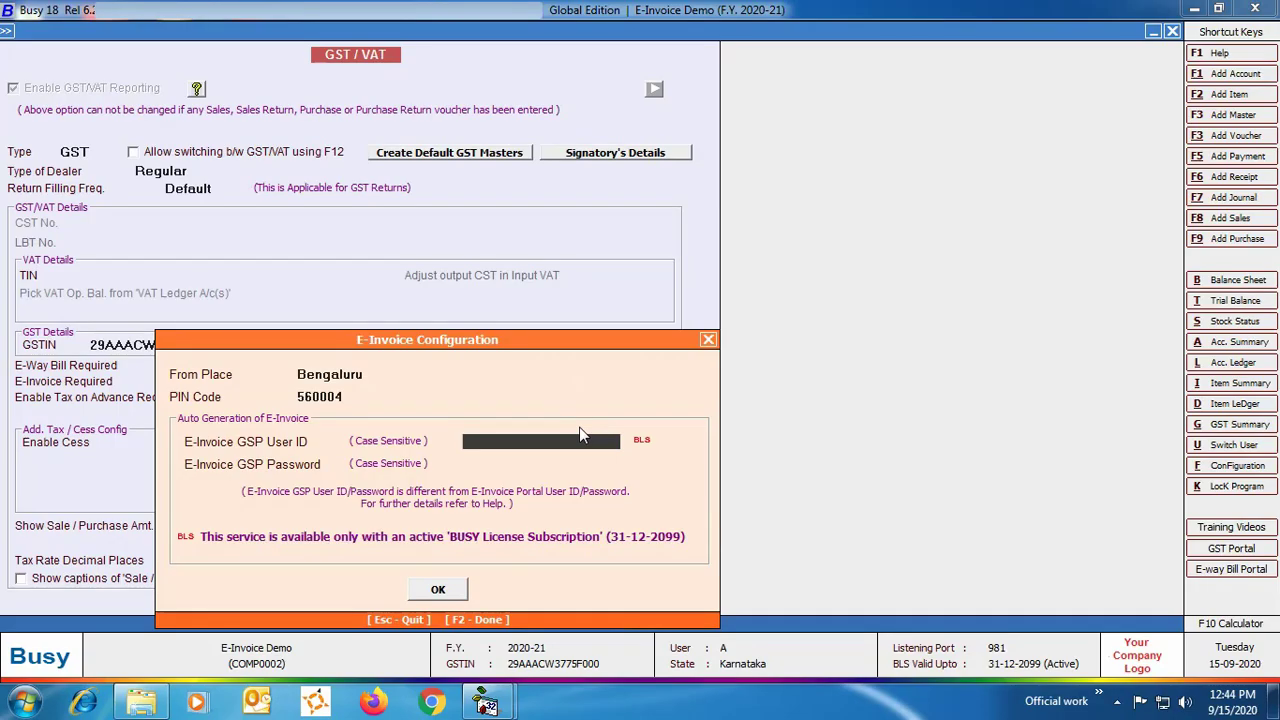
pyautogui.write('xxxxxxxxxx')
pyautogui.press('Return')
pyautogui.write('xxxxxxxxxx')
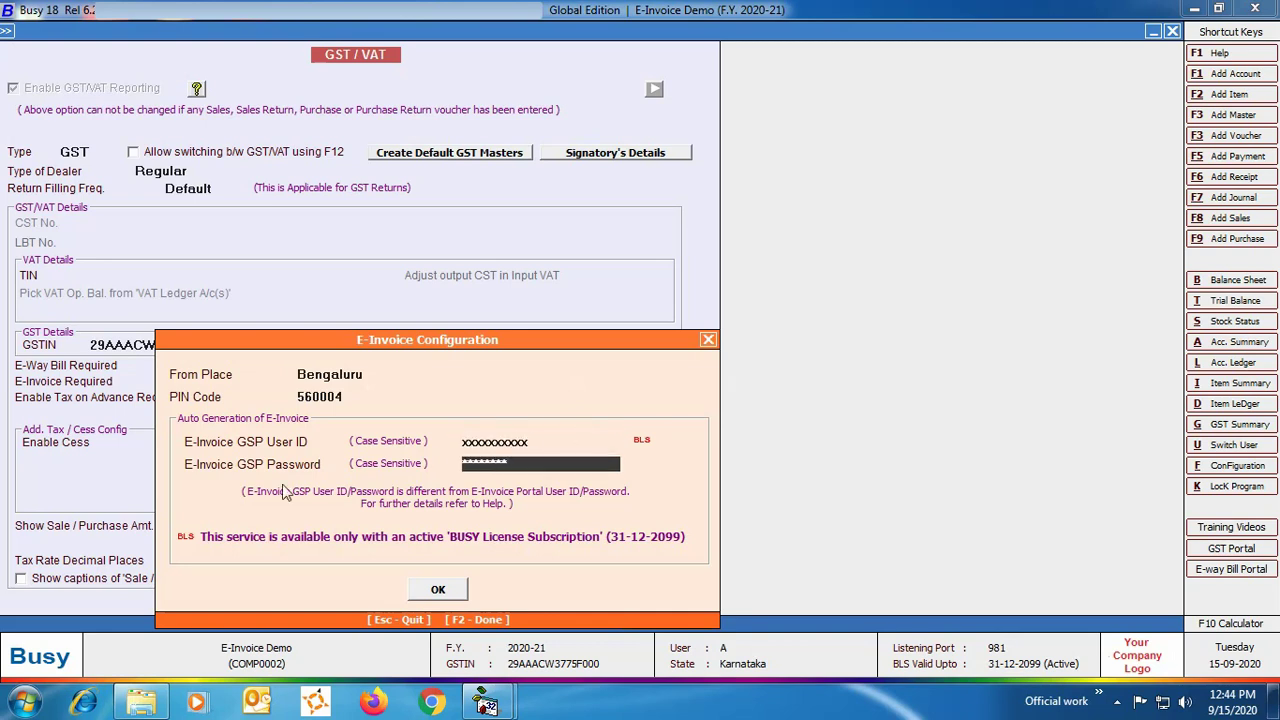
# Confirm the e-invoice configuration, save the GST / VAT settings and exit Features / Options.
pyautogui.click(438, 590)
pyautogui.click(322, 601)
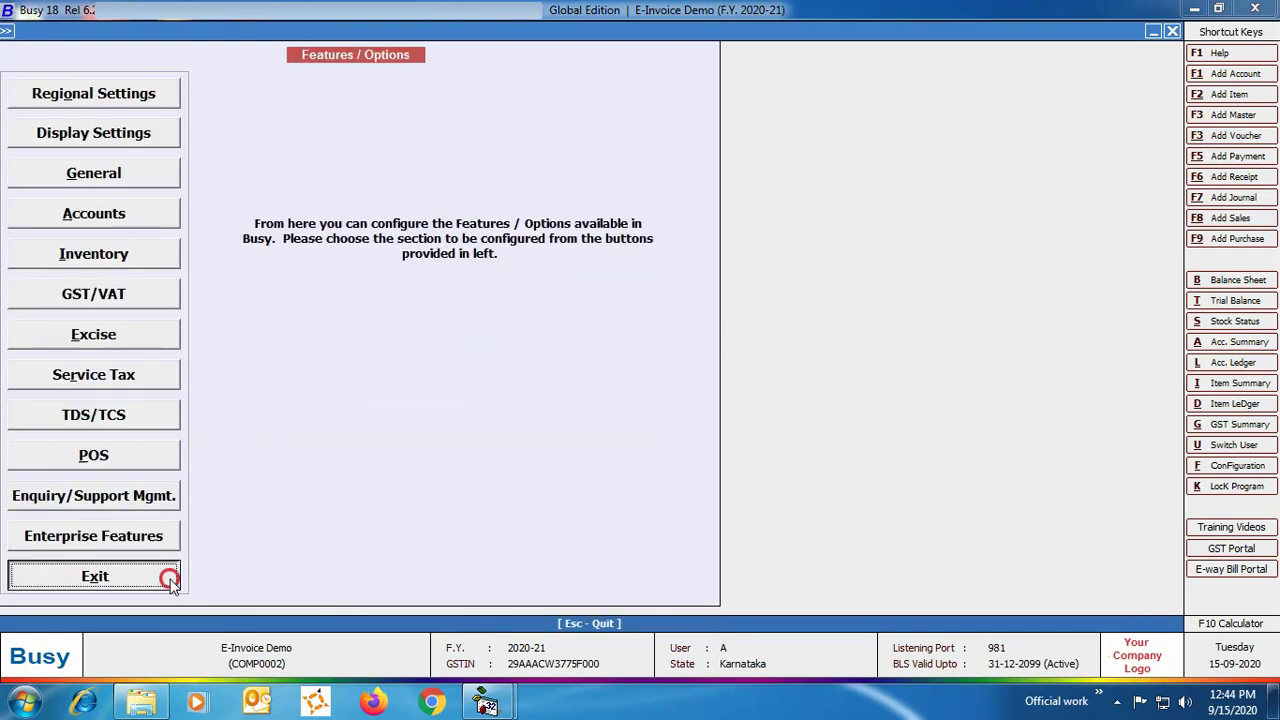
pyautogui.click(160, 580)
# Review material centre MC-2's details (Belgaum, Karnataka, PIN 590001) without changes.
pyautogui.click(147, 52)
pyautogui.click(147, 52)
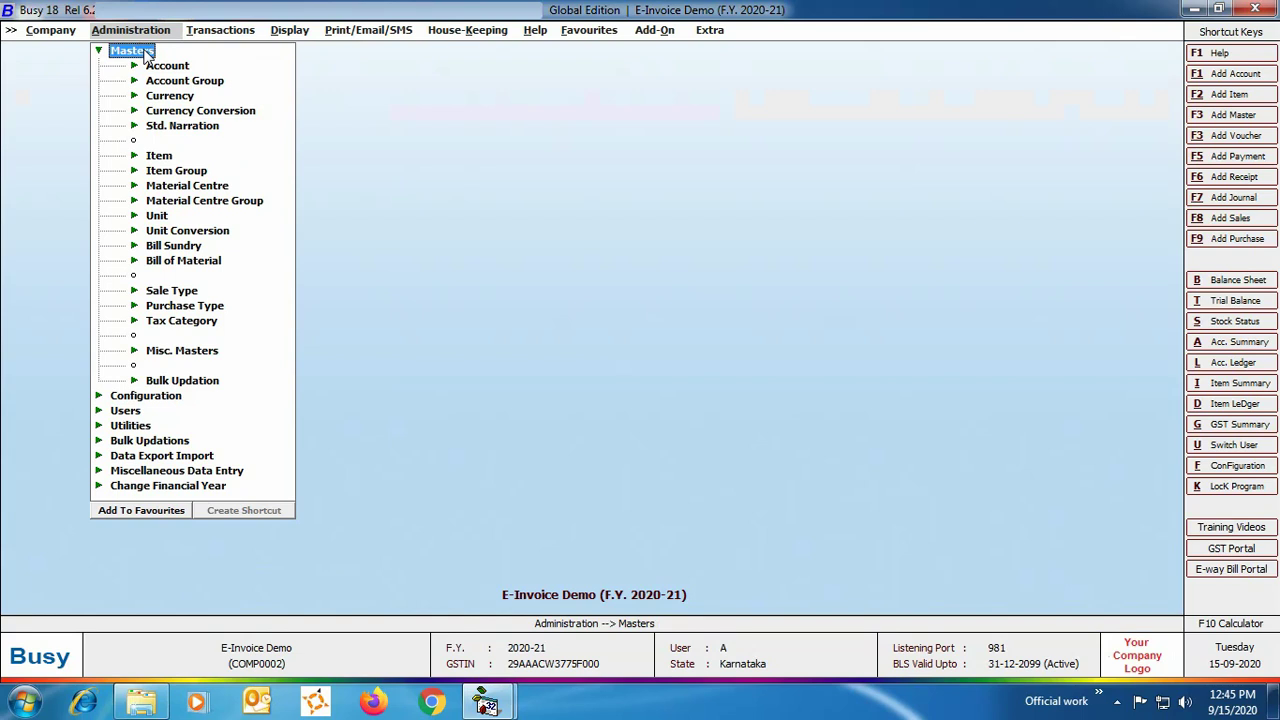
pyautogui.click(172, 187)
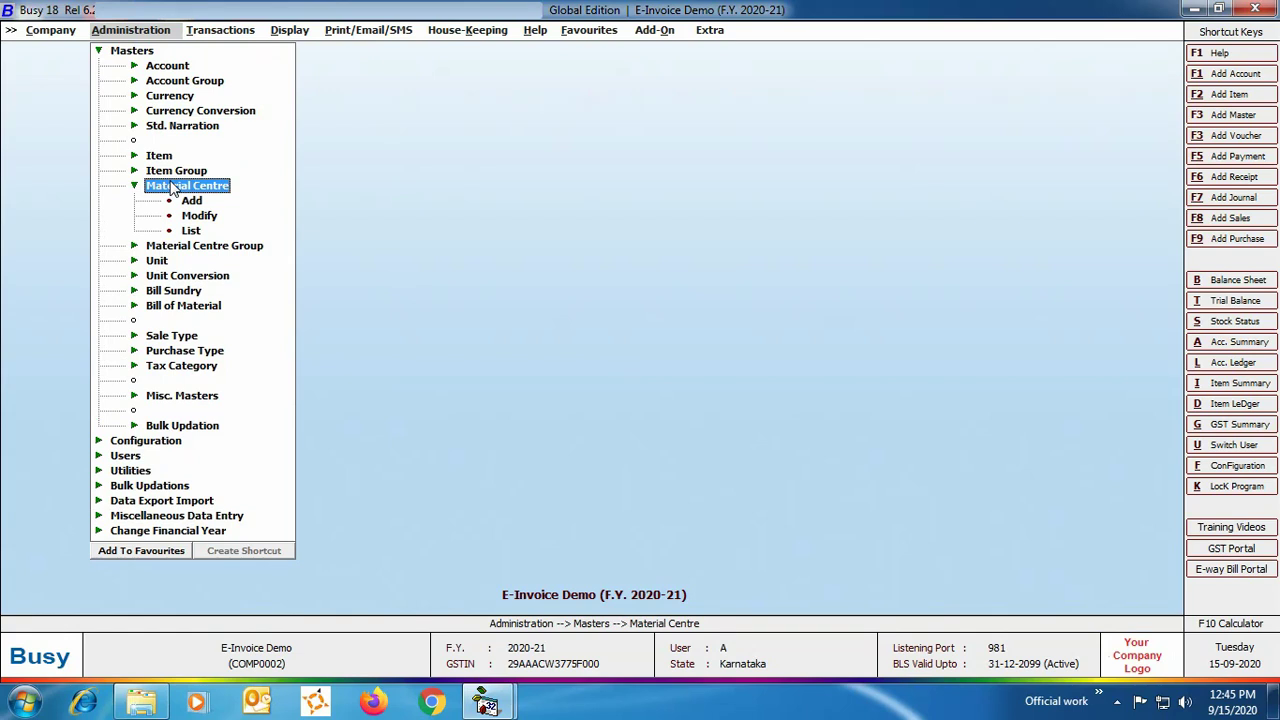
pyautogui.doubleClick(191, 219)
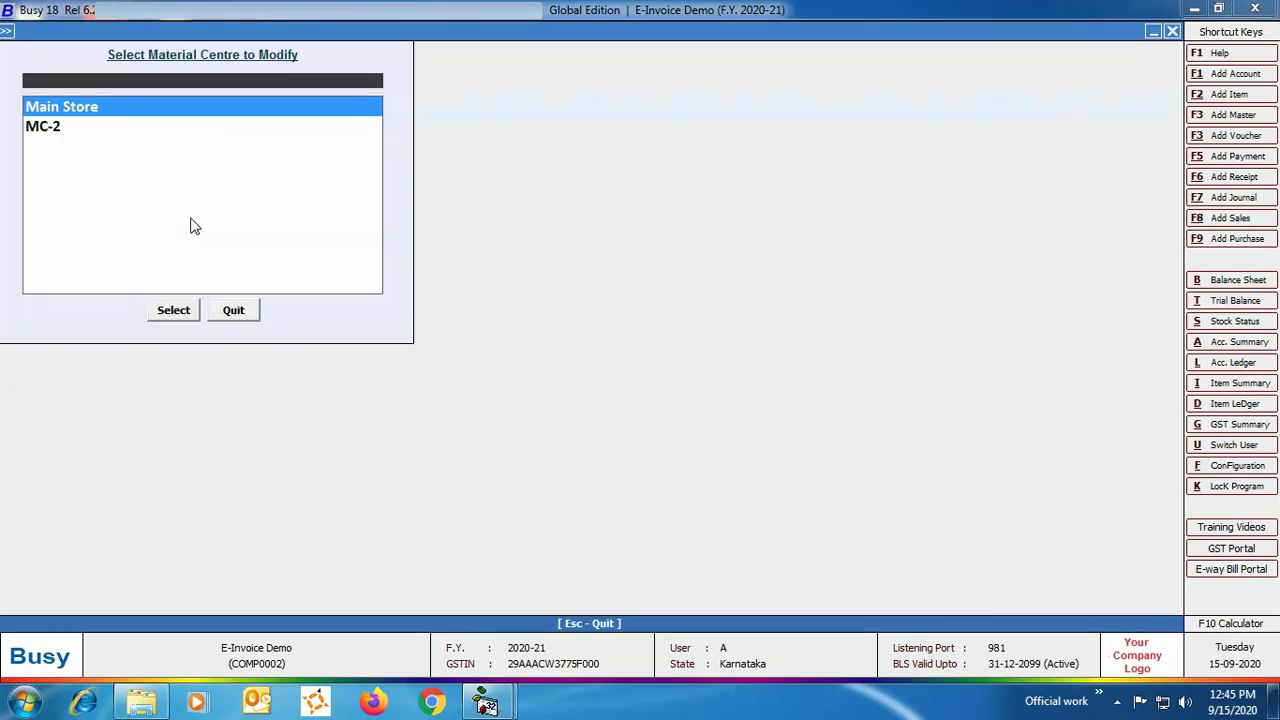
pyautogui.press('Down')
pyautogui.press('Return')
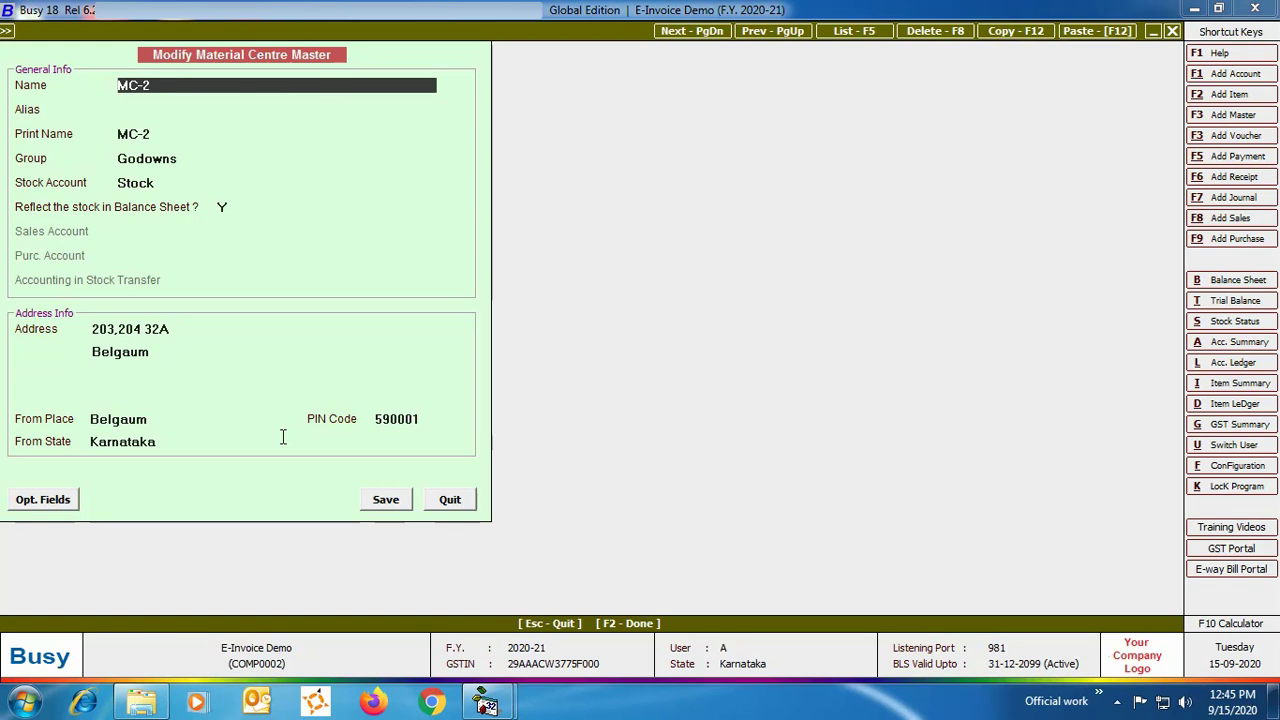
pyautogui.click(450, 500)
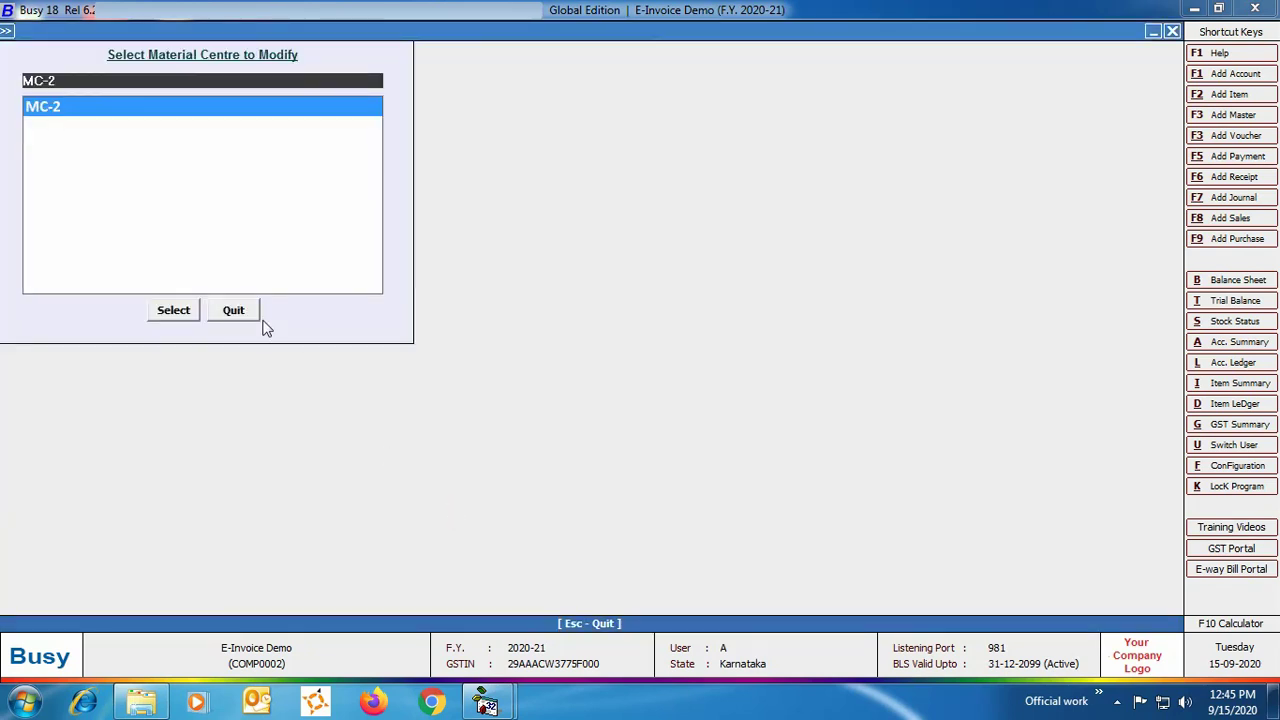
pyautogui.click(224, 310)
# Review the Busy Infotech Pvt. Ltd. account master without making changes.
pyautogui.click(167, 65)
pyautogui.click(196, 100)
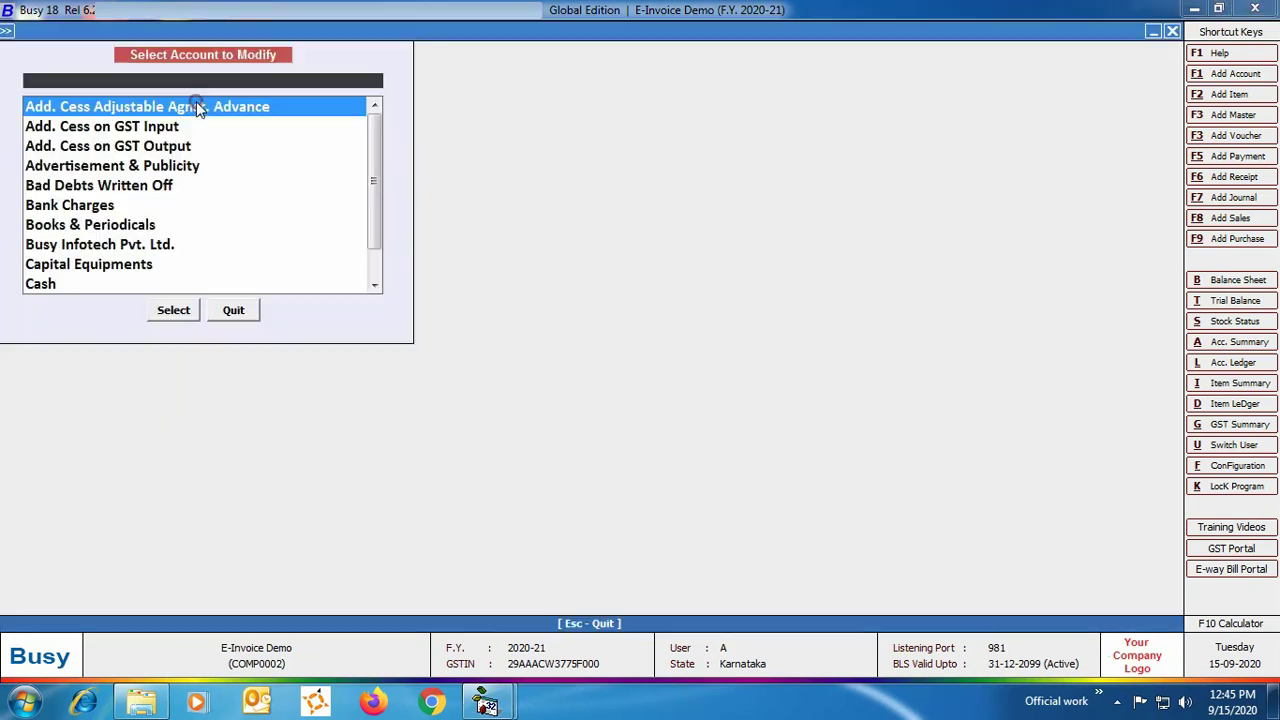
pyautogui.write('bu')
pyautogui.click(173, 310)
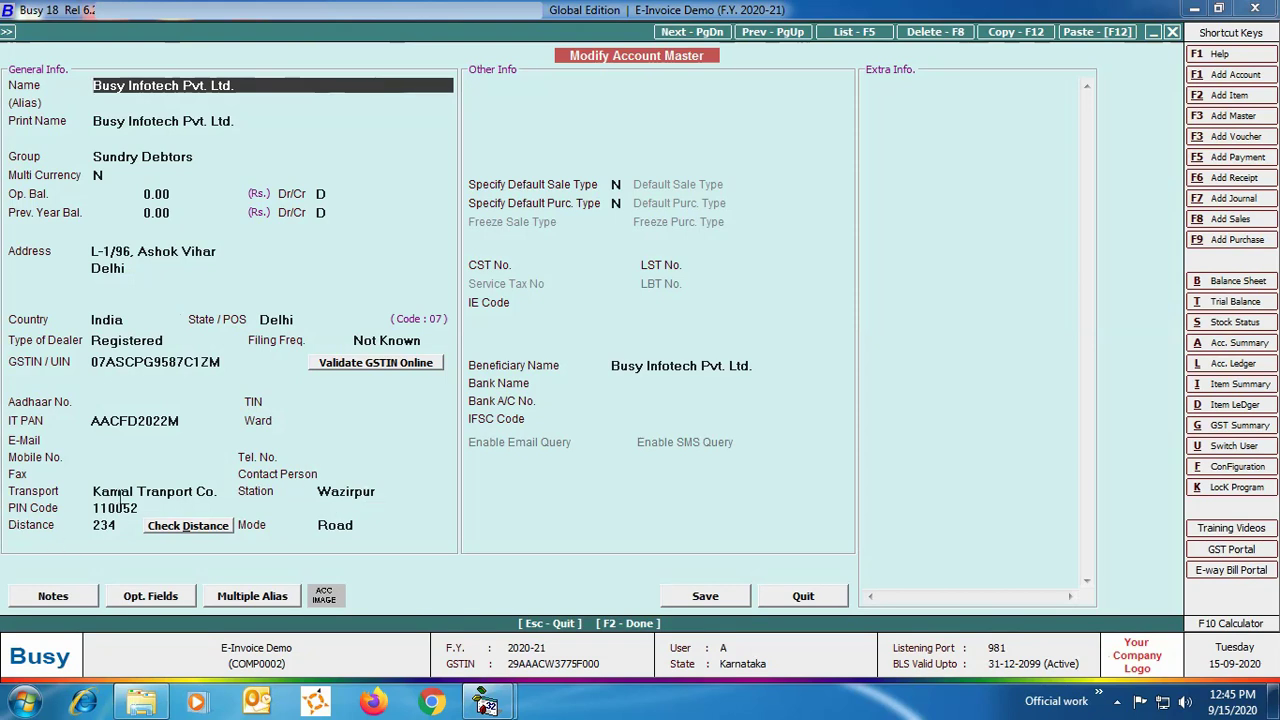
pyautogui.click(805, 597)
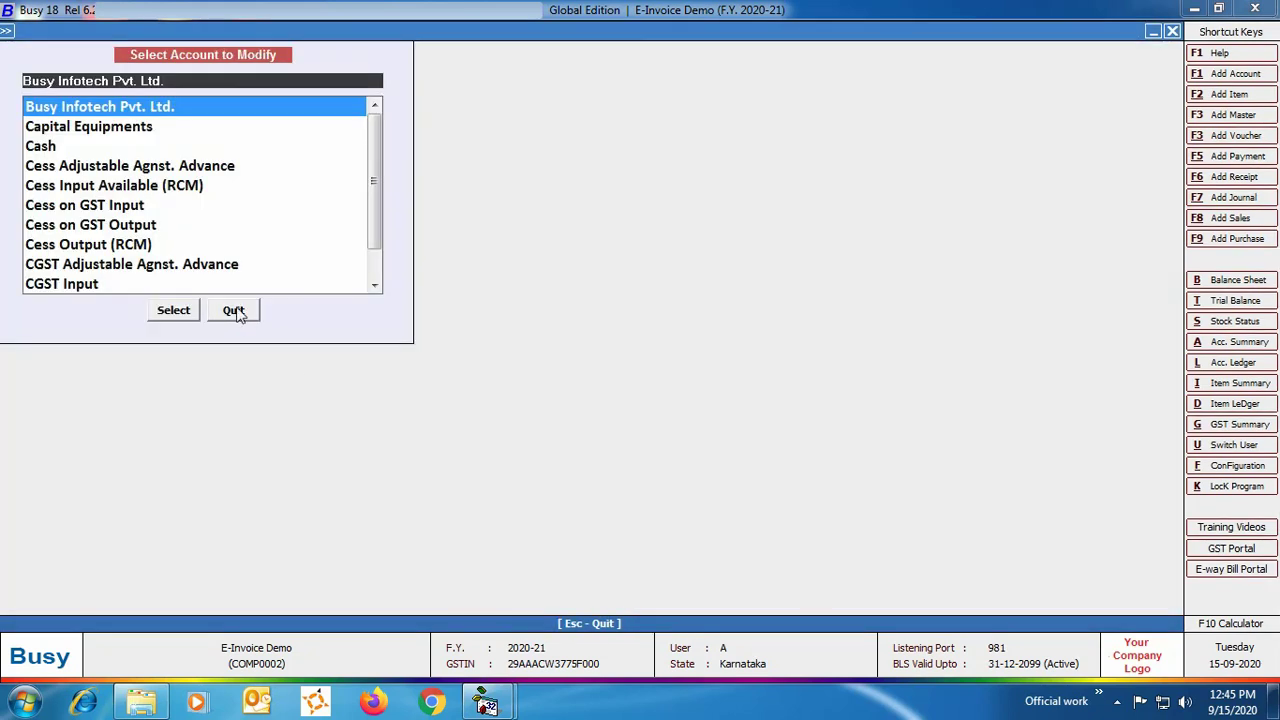
pyautogui.click(240, 310)
# Check that the Dozen unit's e-invoice UQC is DOZ-DOZENS.
pyautogui.click(158, 307)
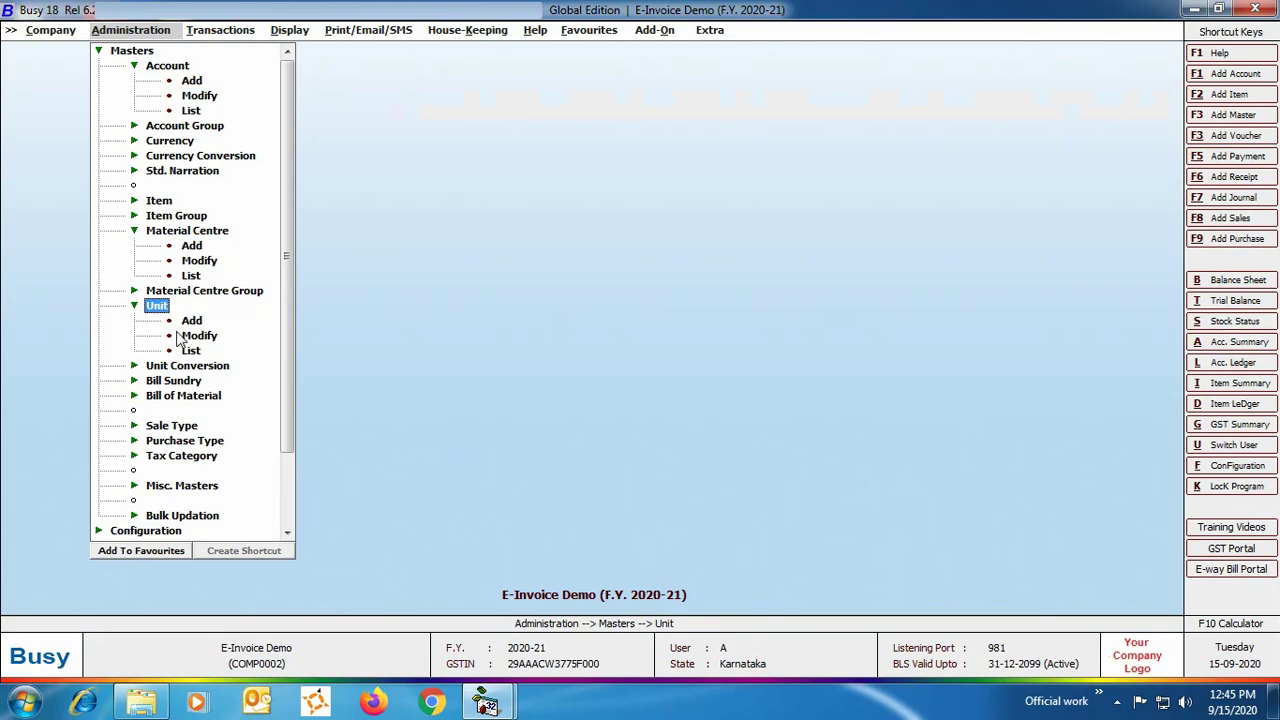
pyautogui.click(185, 338)
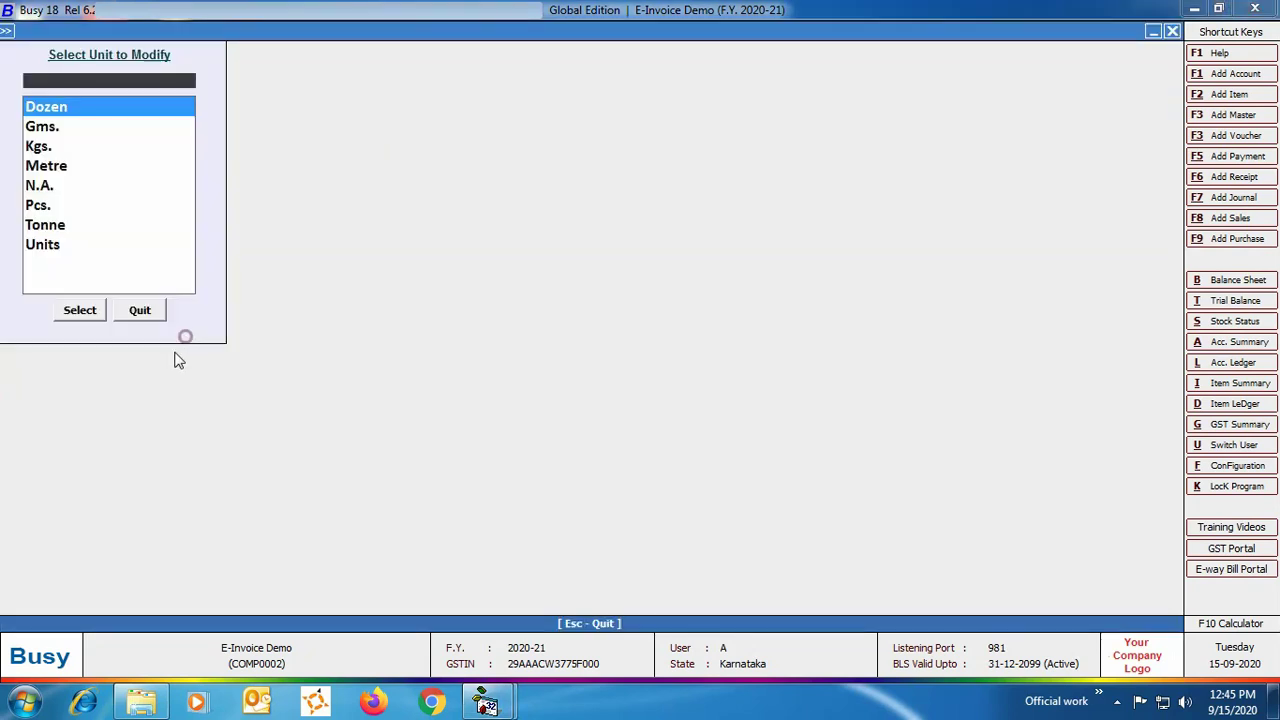
pyautogui.click(97, 312)
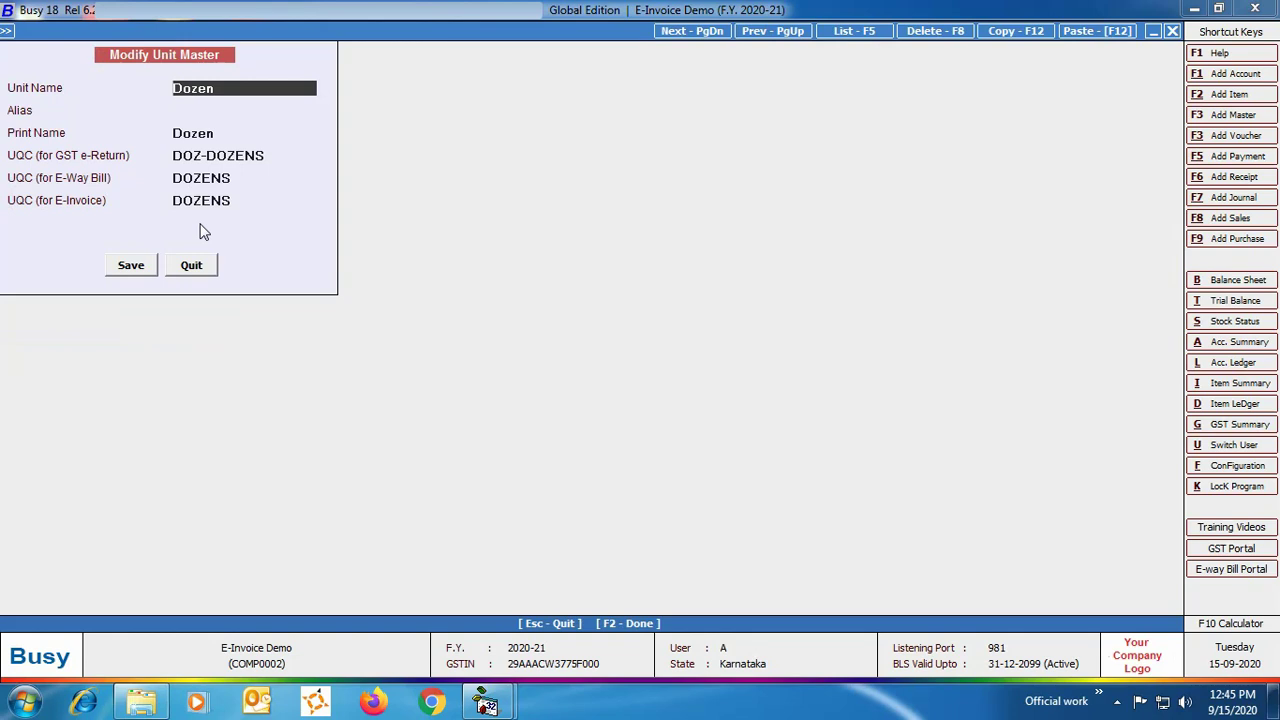
pyautogui.click(191, 265)
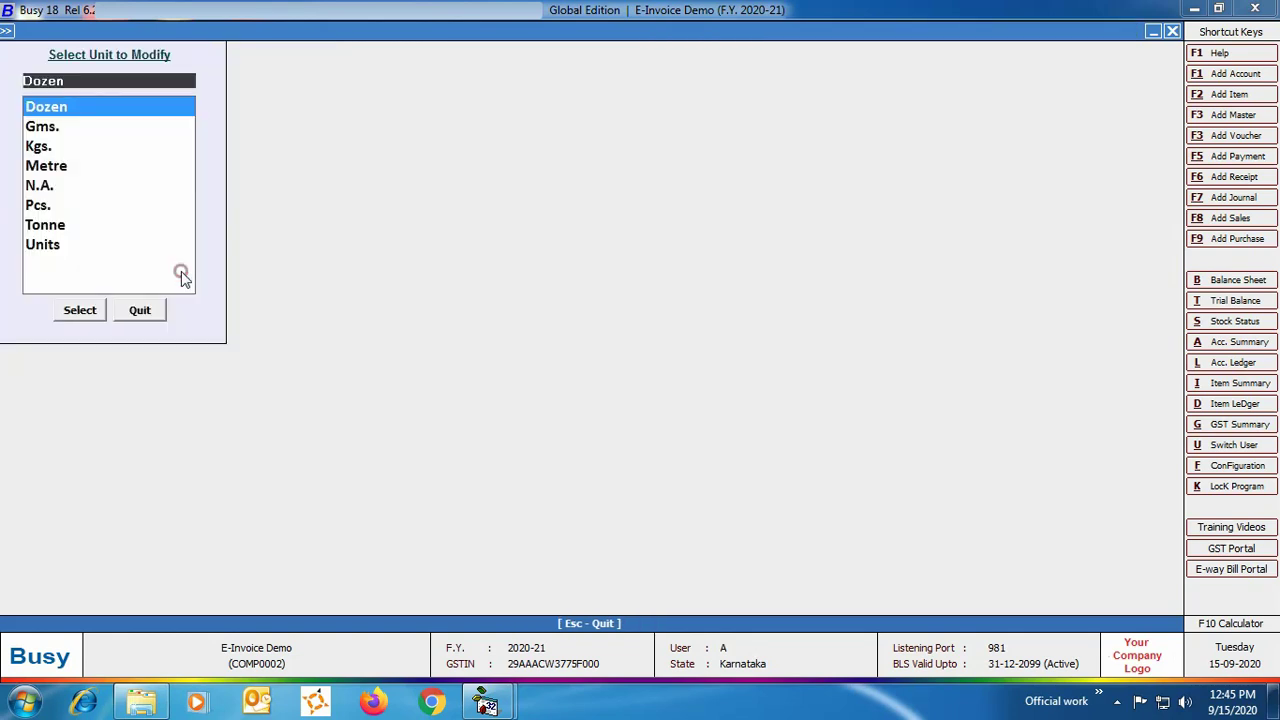
pyautogui.click(142, 309)
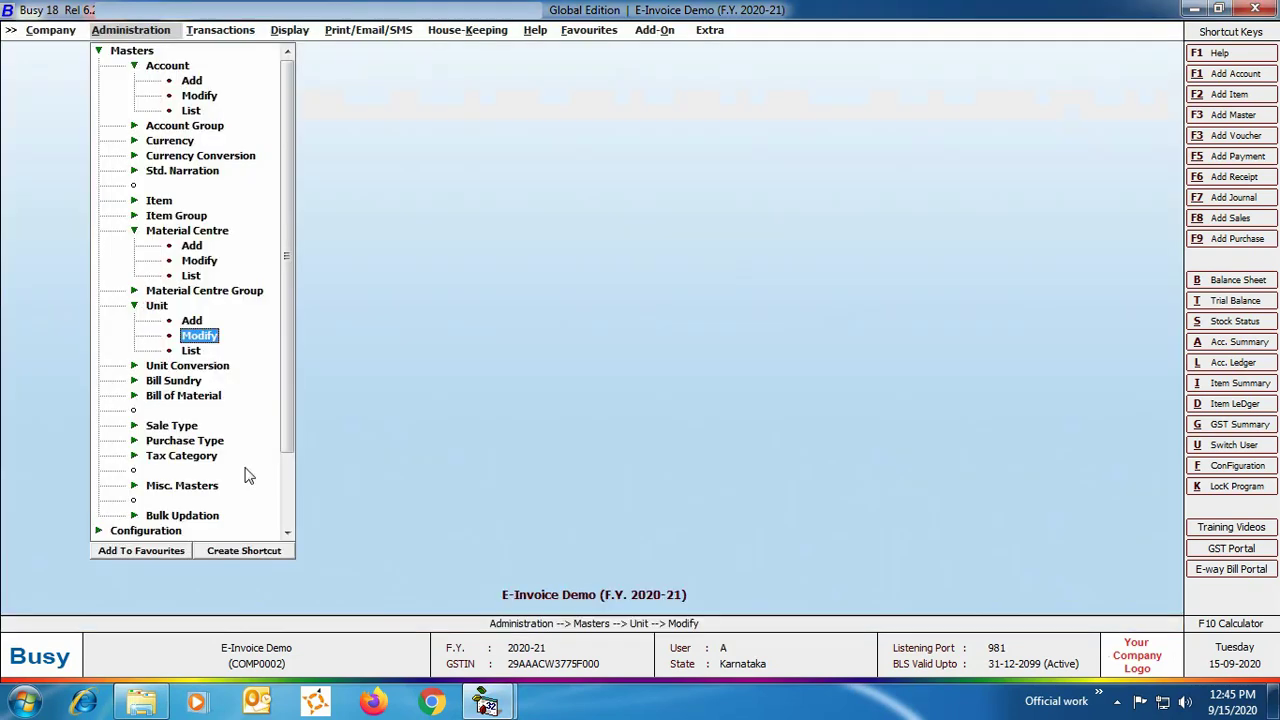
# Verify that the Australia country master carries country code AU.
pyautogui.click(214, 485)
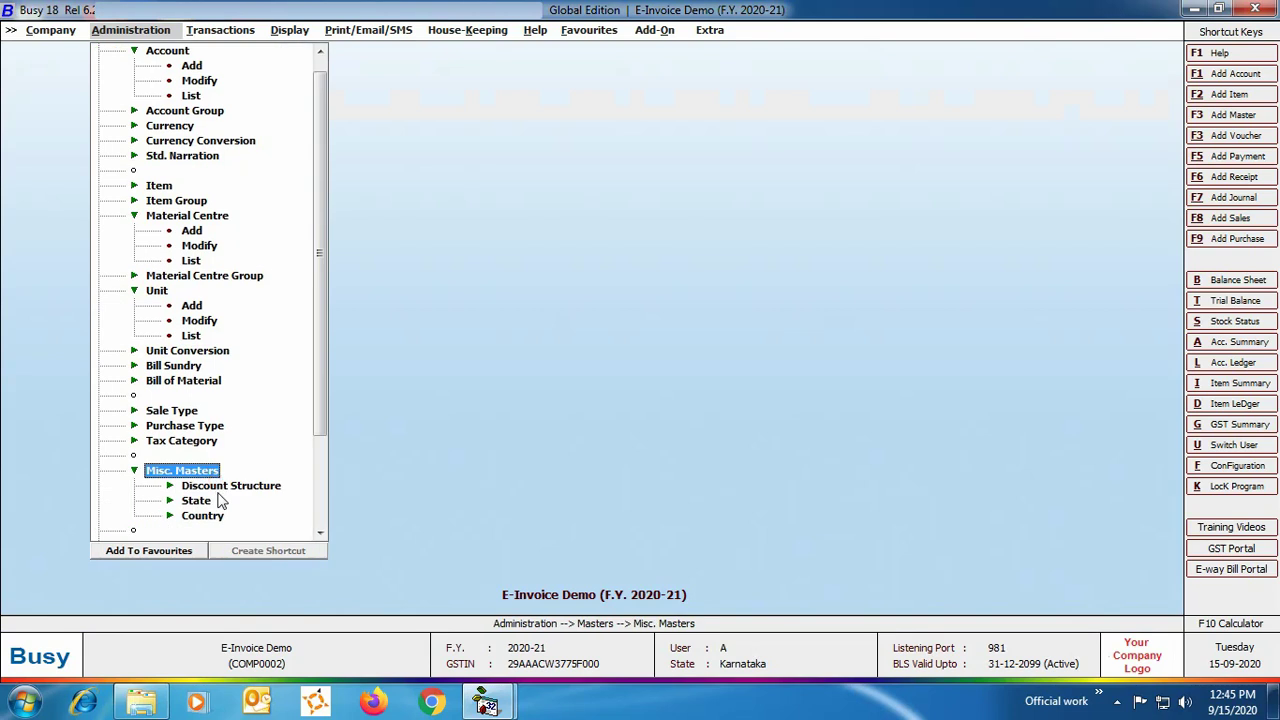
pyautogui.click(215, 515)
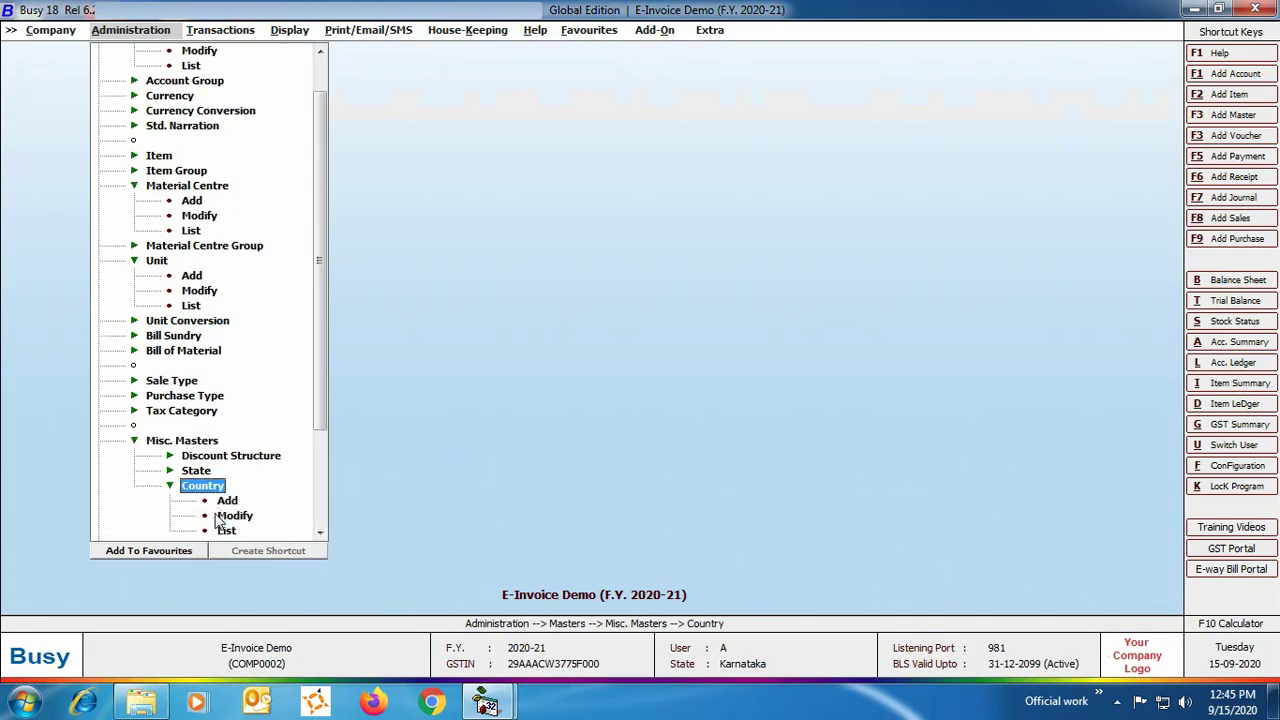
pyautogui.click(225, 515)
pyautogui.click(171, 308)
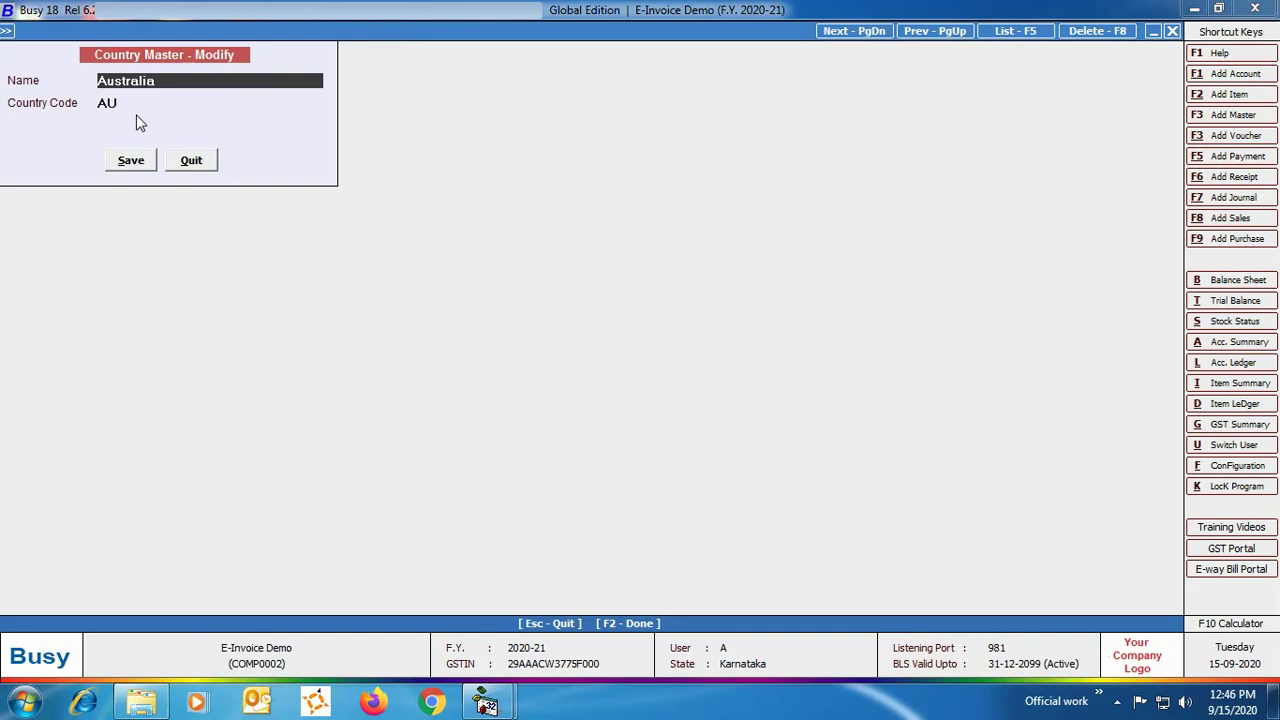
pyautogui.click(183, 160)
pyautogui.click(229, 309)
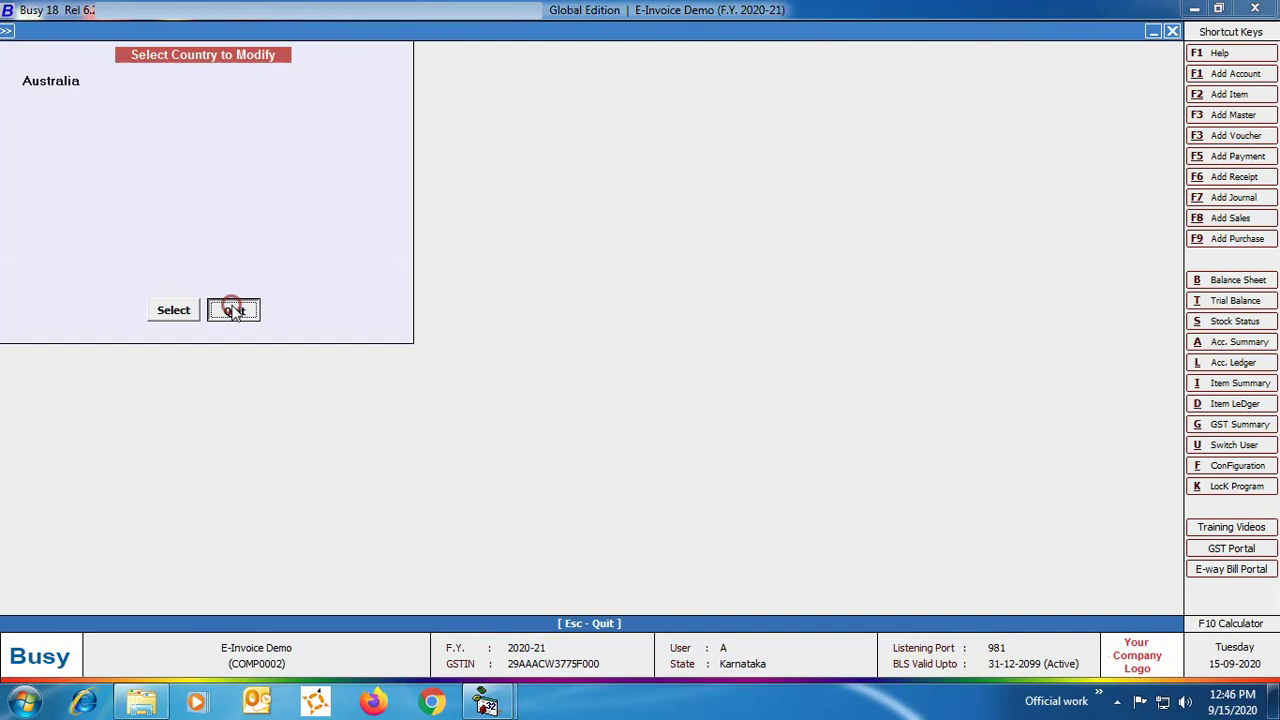
# Confirm the $ currency master uses USD as its e-invoice currency code.
pyautogui.click(168, 97)
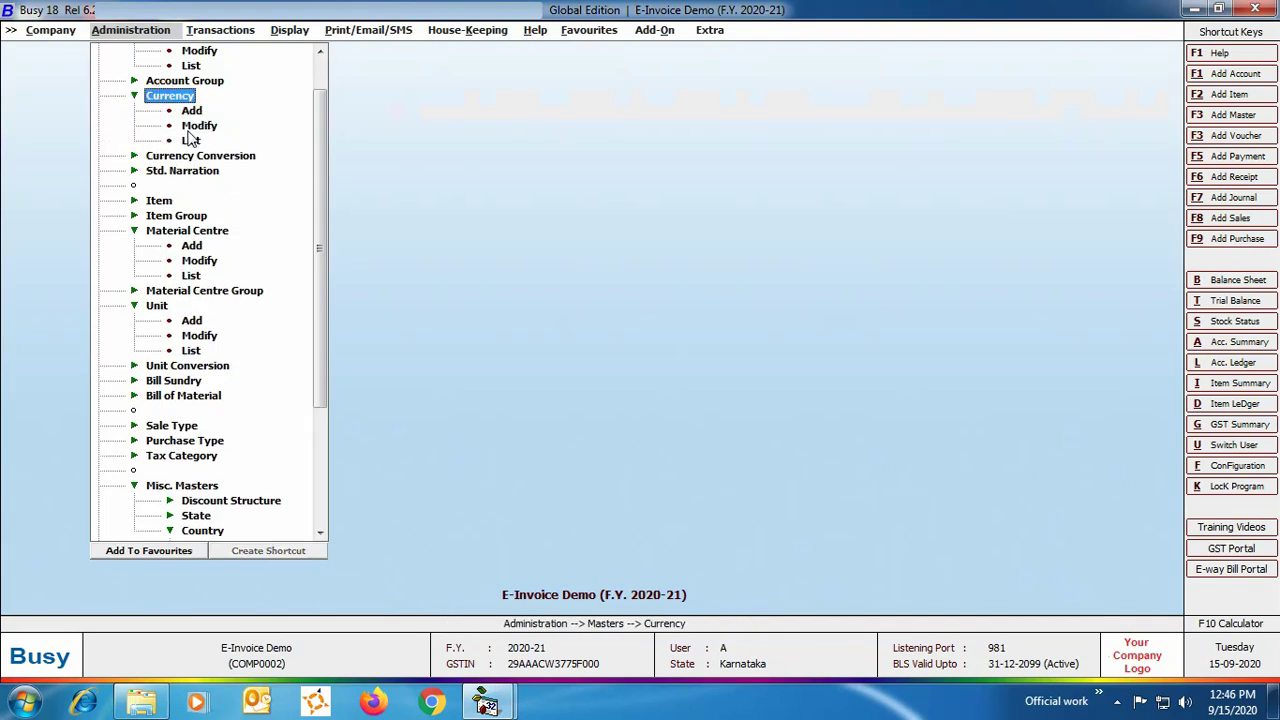
pyautogui.click(192, 126)
pyautogui.click(189, 309)
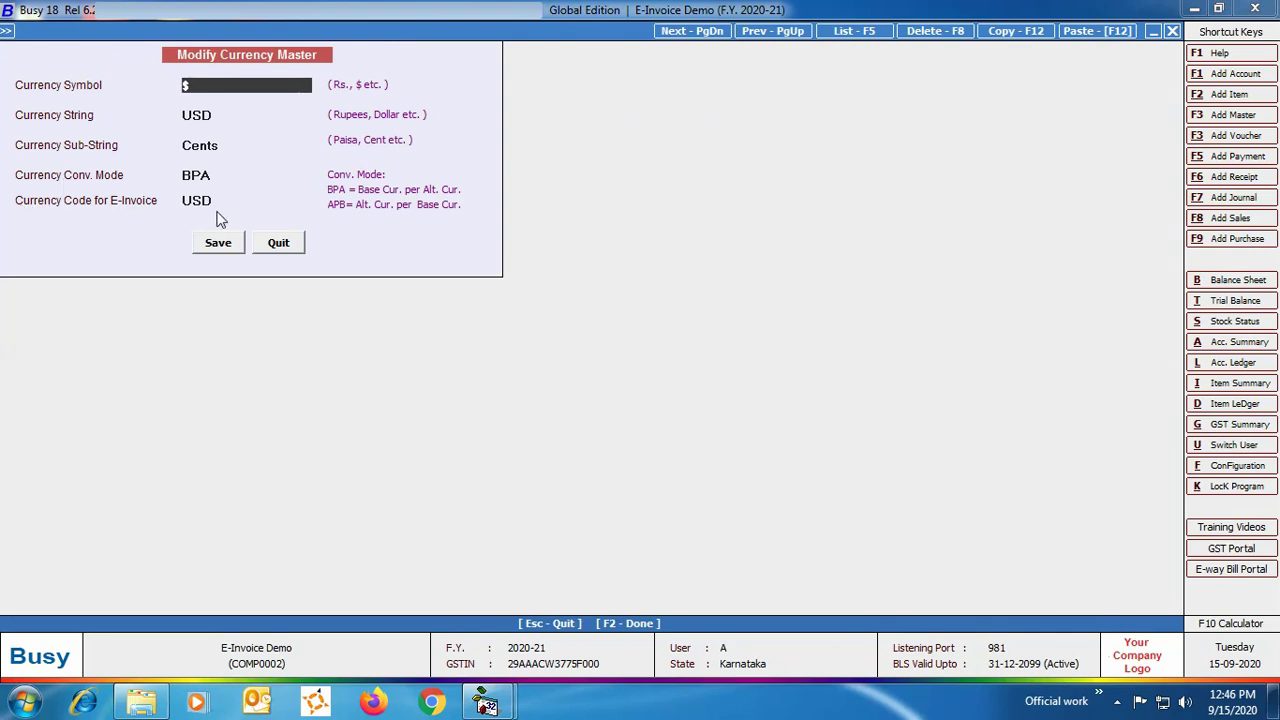
pyautogui.click(278, 243)
pyautogui.click(246, 312)
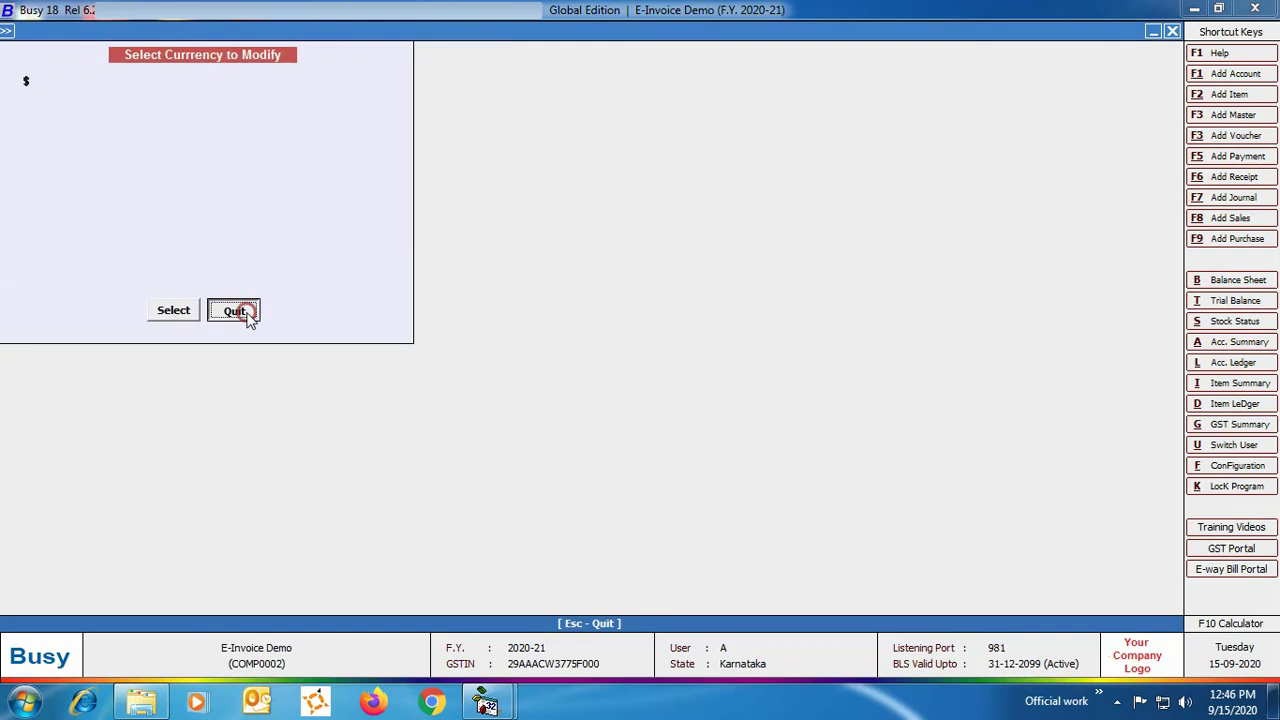
pyautogui.click(175, 380)
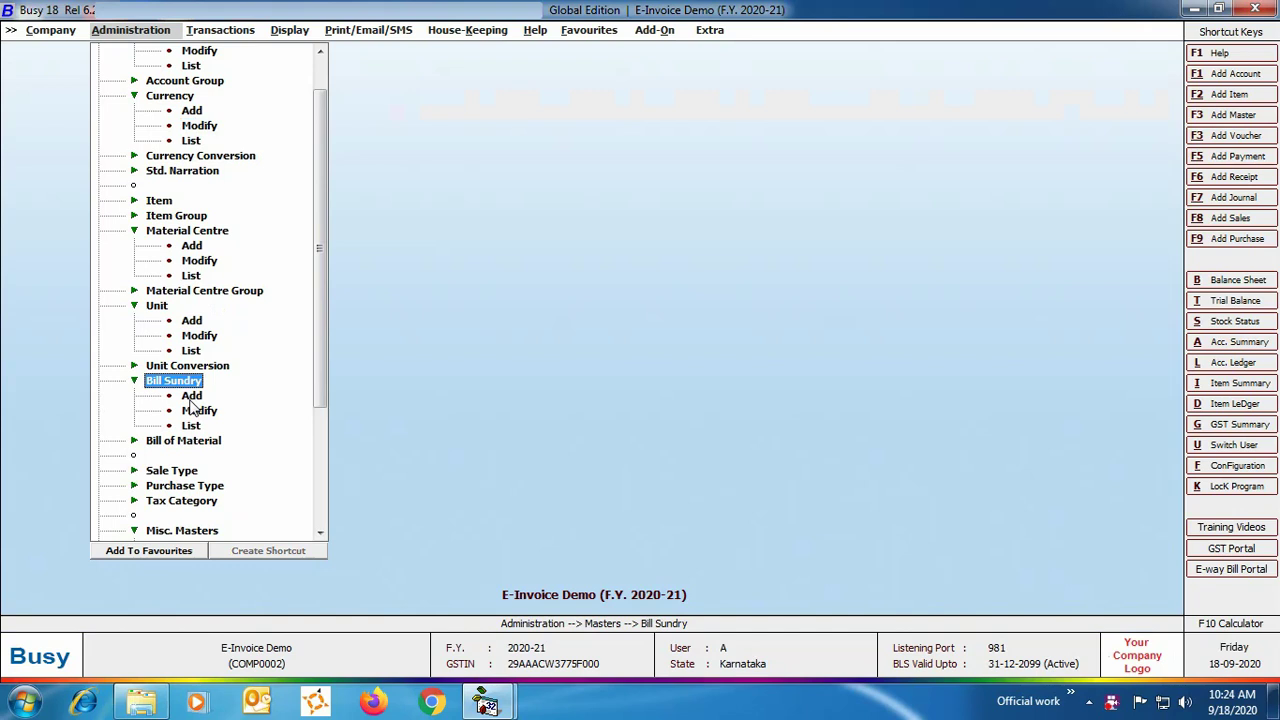
# Open the Rounded Off (+) bill sundry for modification by searching ROUN.
pyautogui.click(193, 409)
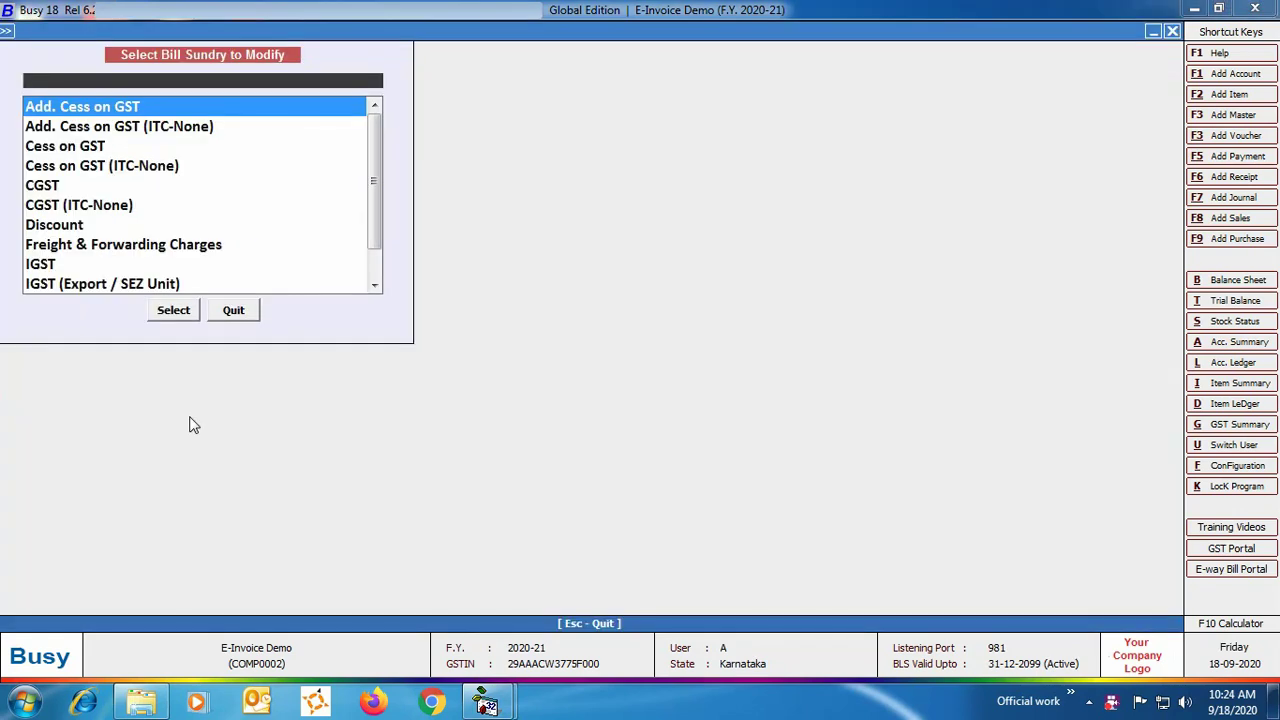
pyautogui.write('ROUN')
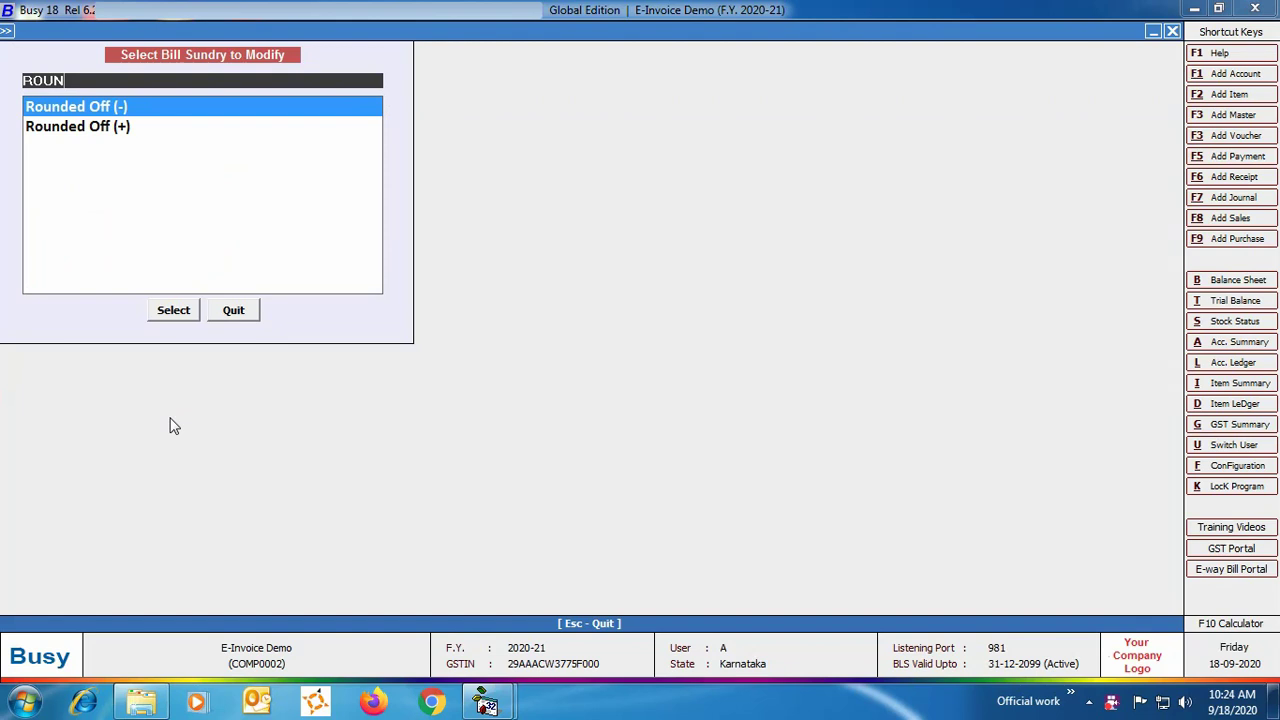
pyautogui.press('Down')
pyautogui.press('Return')
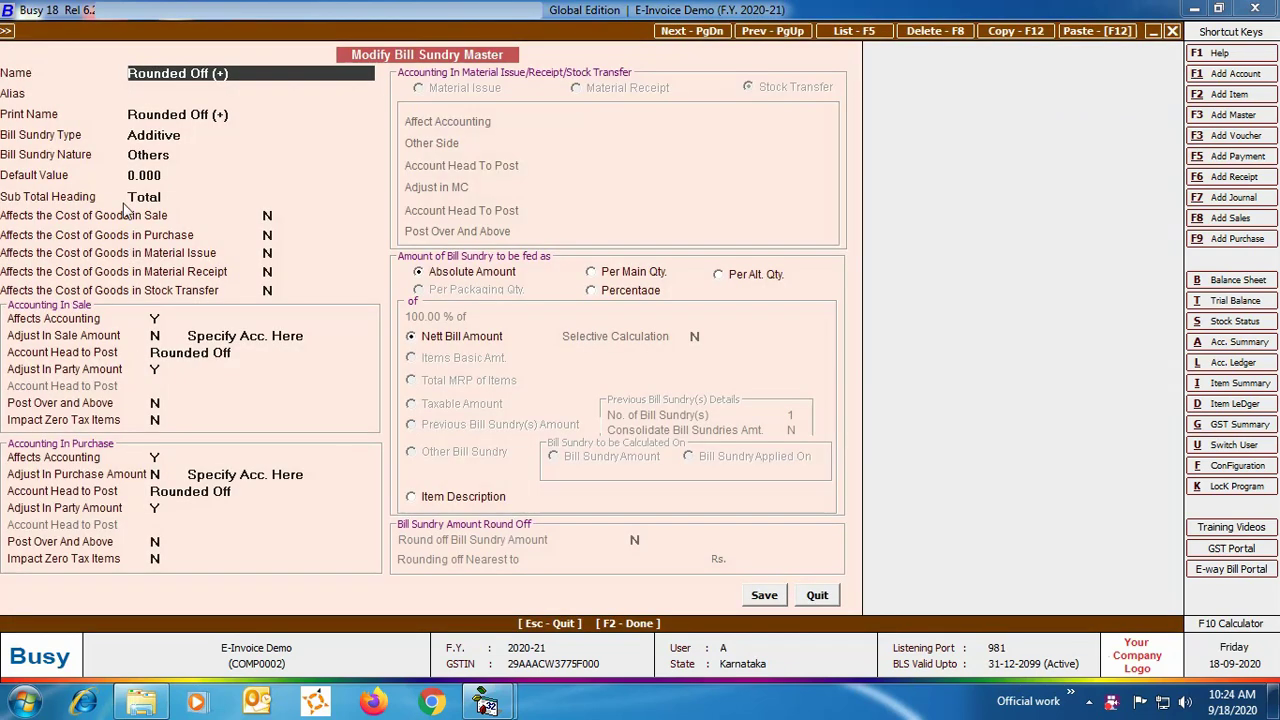
# Set its Bill Sundry Nature to Round Off and save the bill sundry.
pyautogui.click(189, 155)
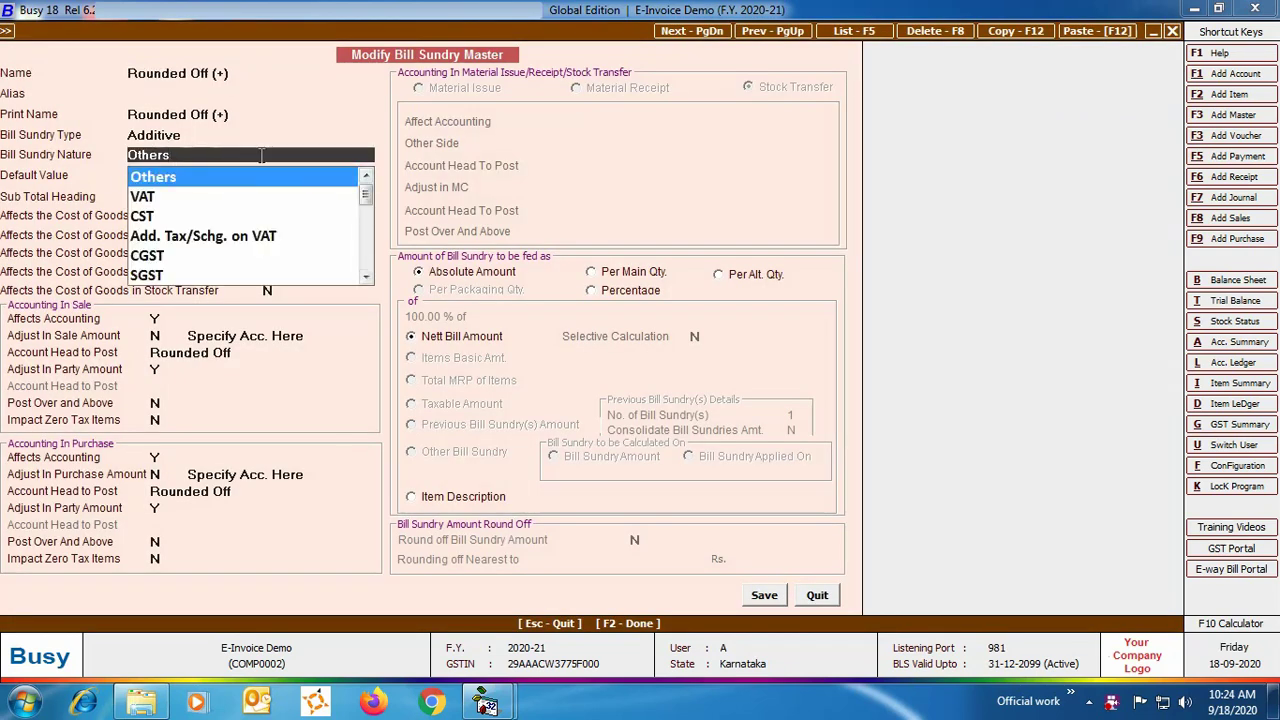
pyautogui.write('ROUN')
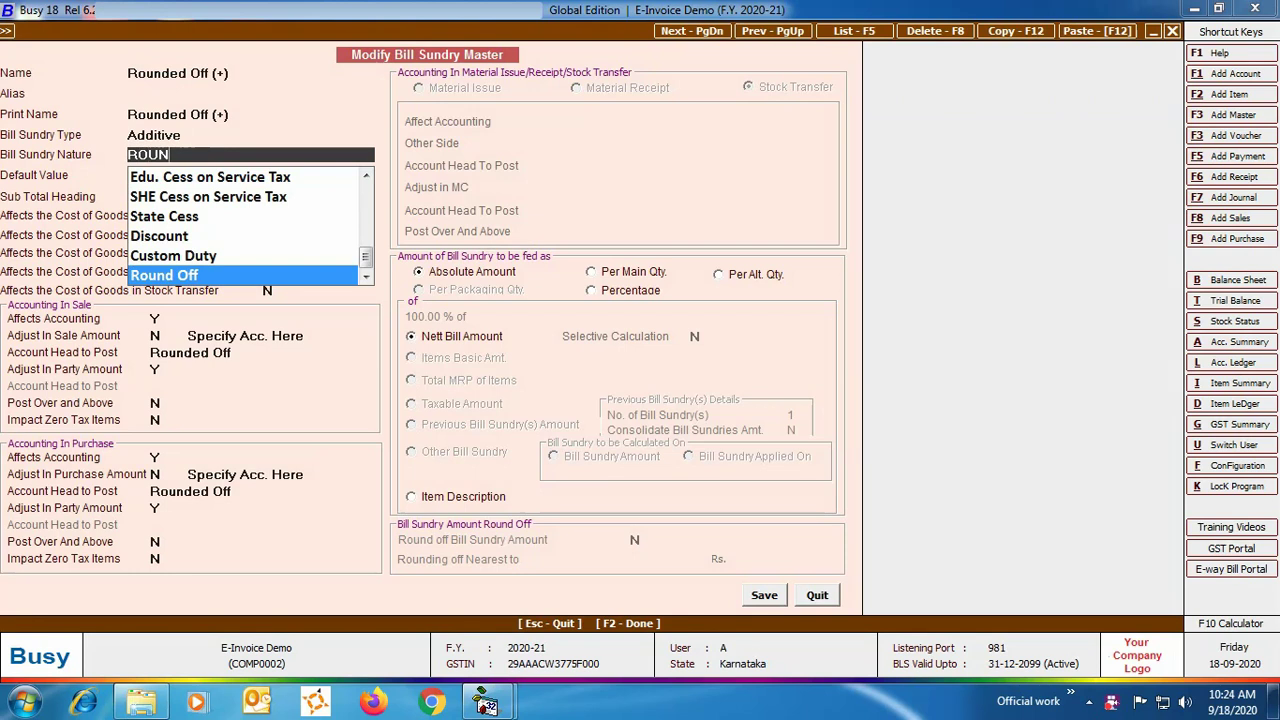
pyautogui.click(162, 276)
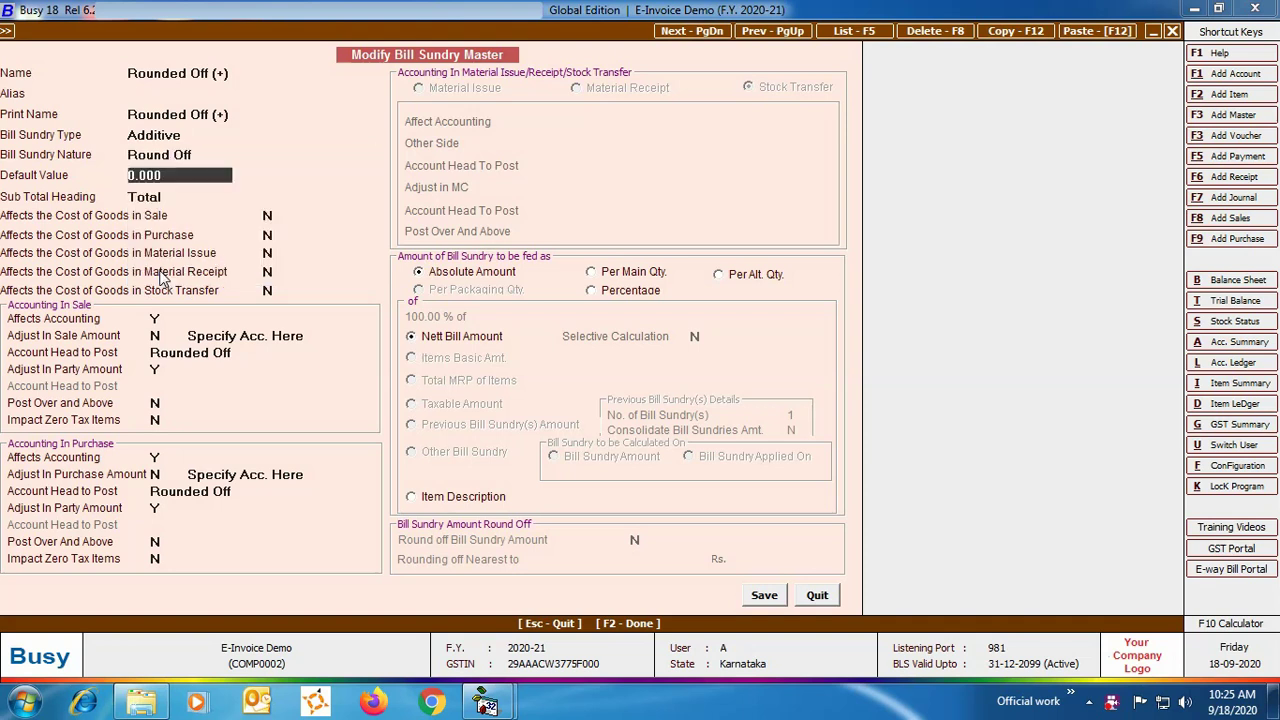
pyautogui.click(764, 595)
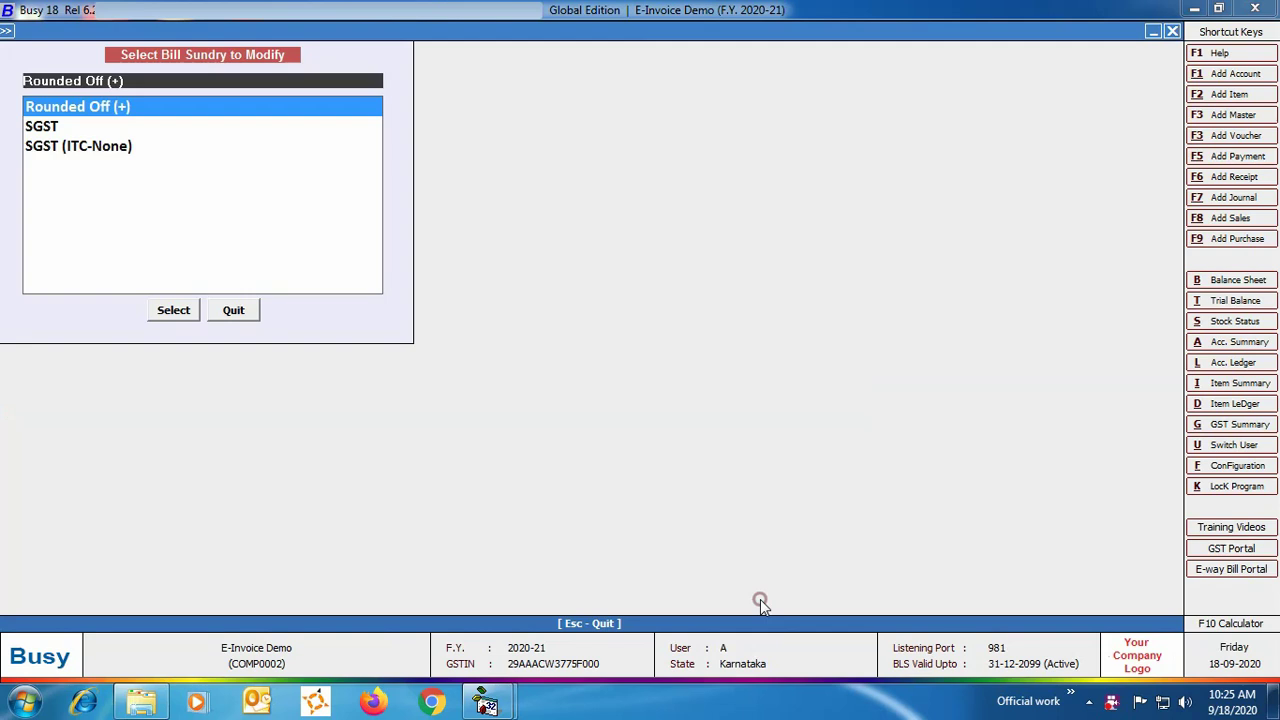
pyautogui.click(248, 313)
pyautogui.moveTo(323, 306); pyautogui.dragTo(323, 432)
pyautogui.click(155, 440)
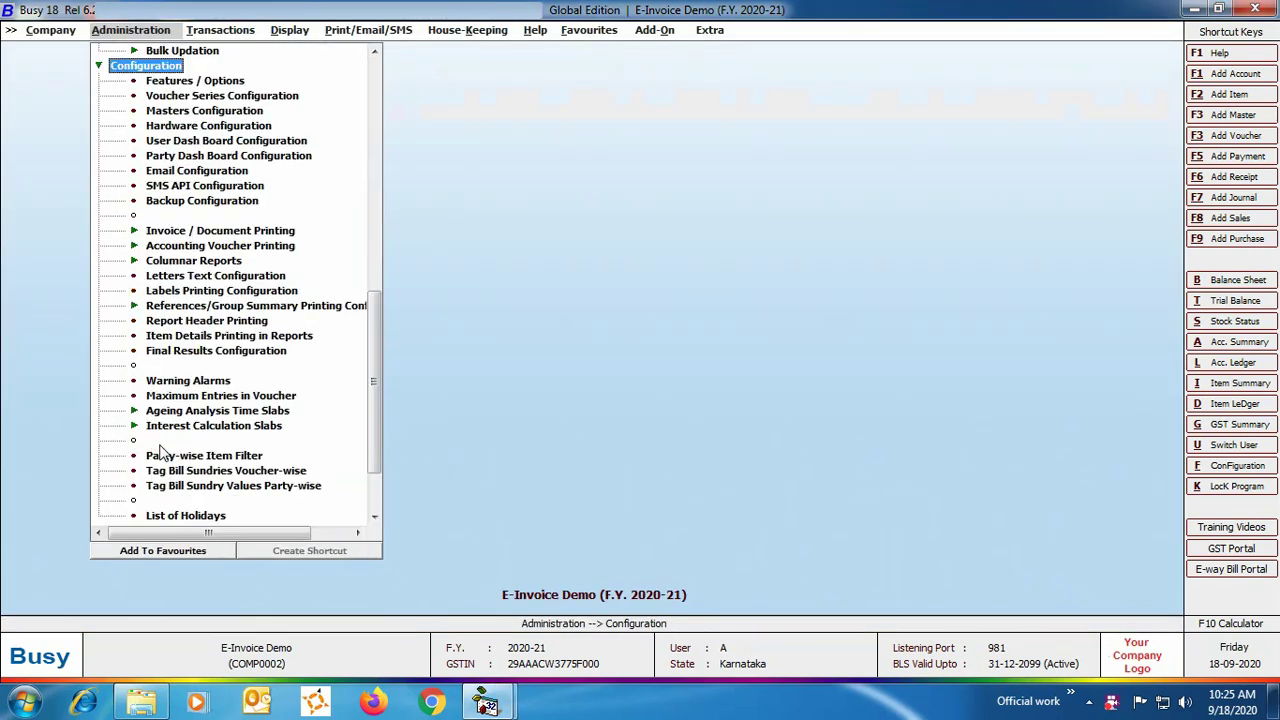
# Confirm Sales series Main has Generate E-Way Bill and E-Invoice After Saving set to Y.
pyautogui.click(215, 98)
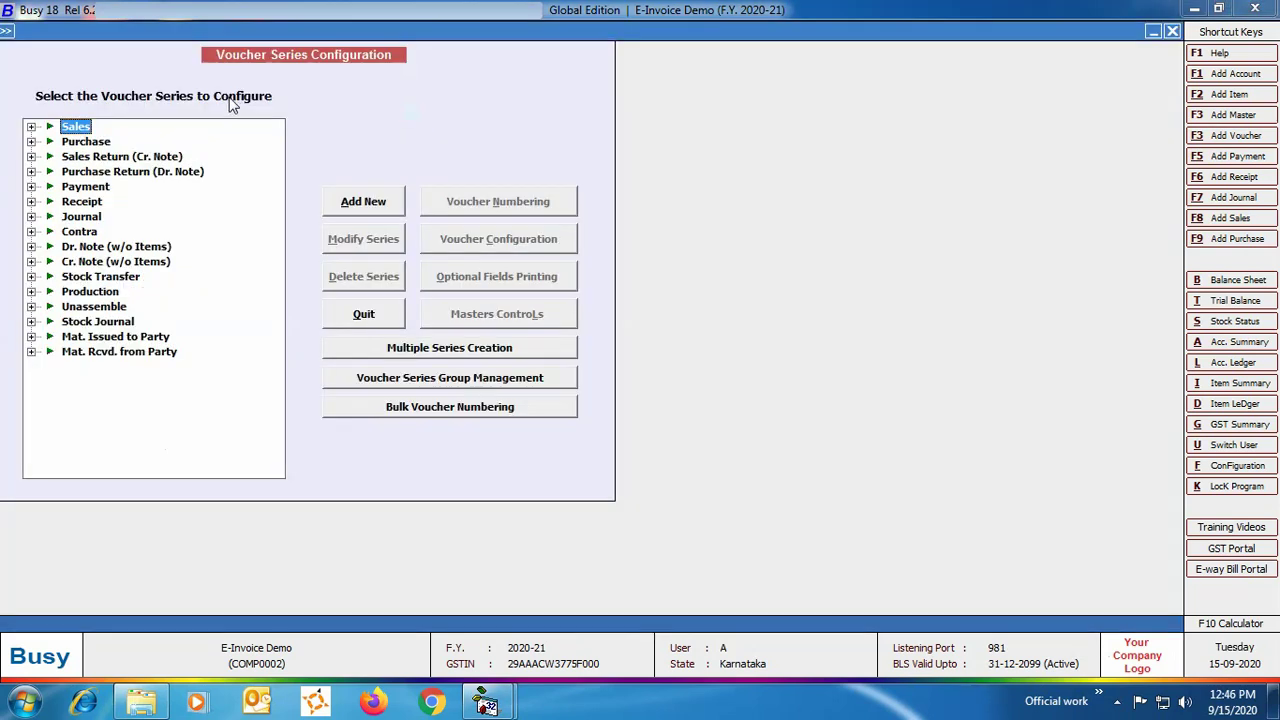
pyautogui.press('Right')
pyautogui.press('Down')
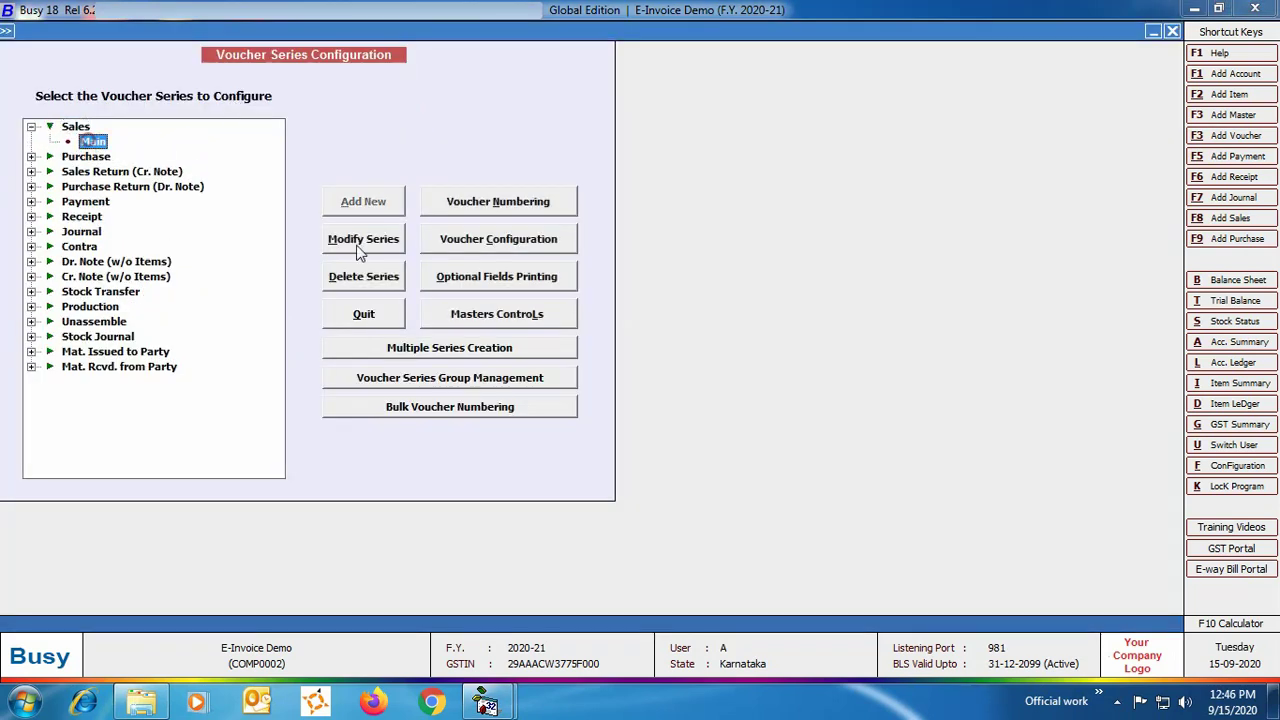
pyautogui.click(460, 240)
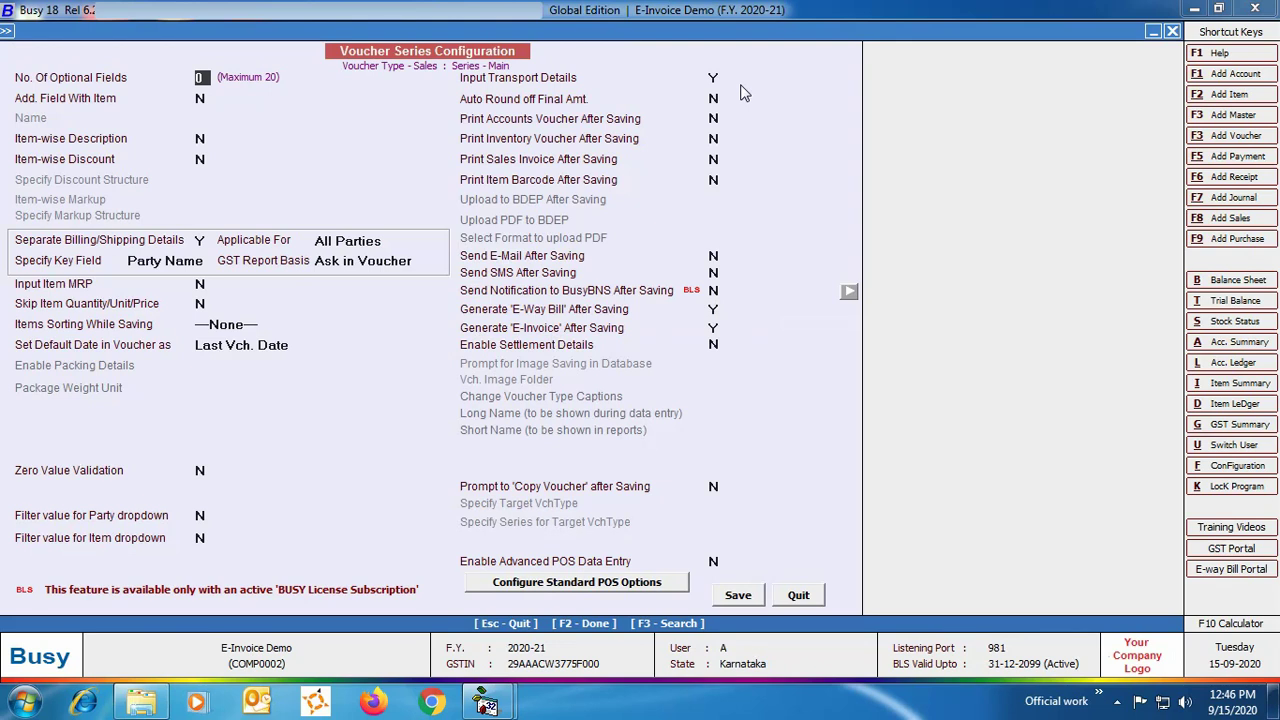
pyautogui.click(795, 597)
pyautogui.press('Escape')
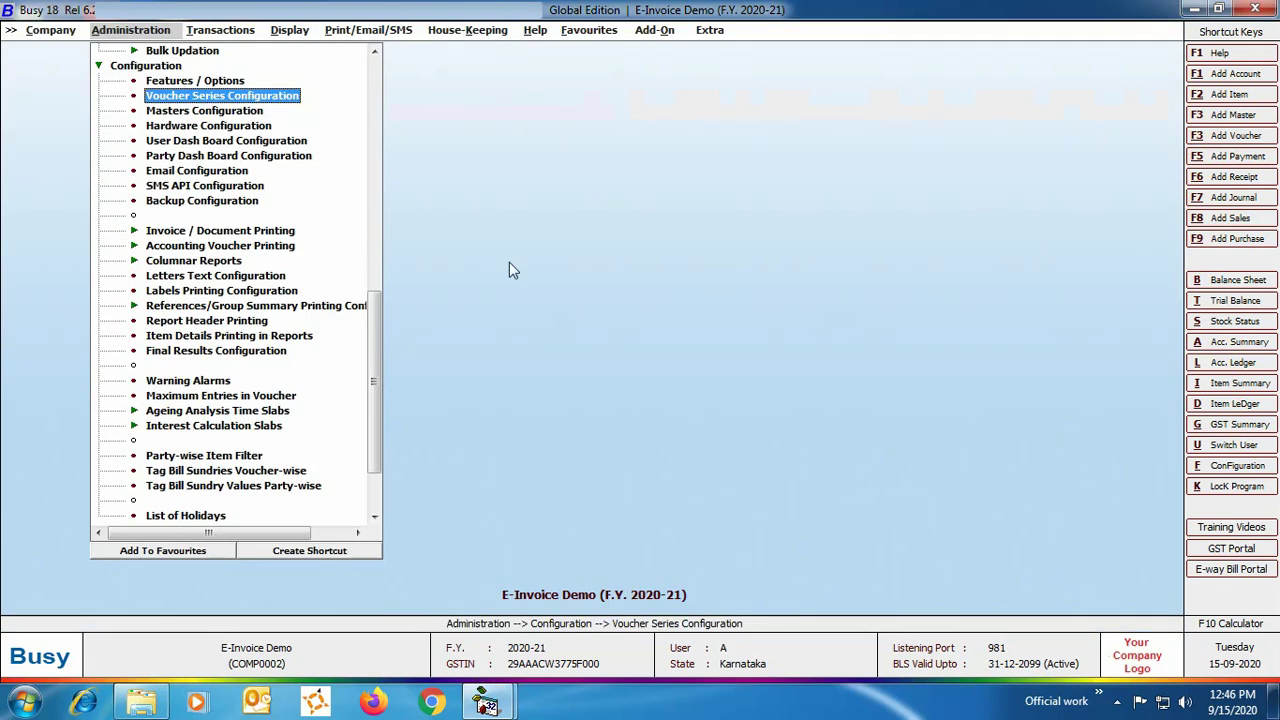
# Add a Sales voucher in series Main dated 18-09-2020, entering 'Bu' for party Busy Infotech Pvt. Ltd.
pyautogui.click(222, 32)
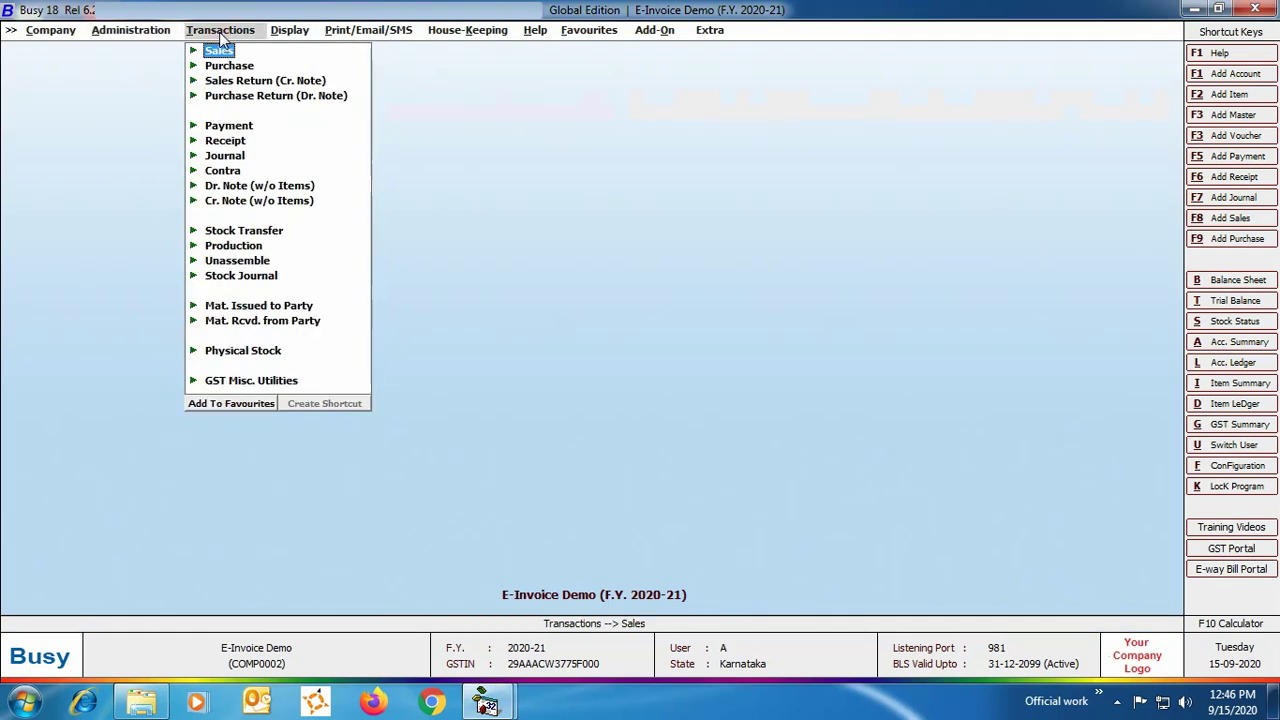
pyautogui.click(218, 50)
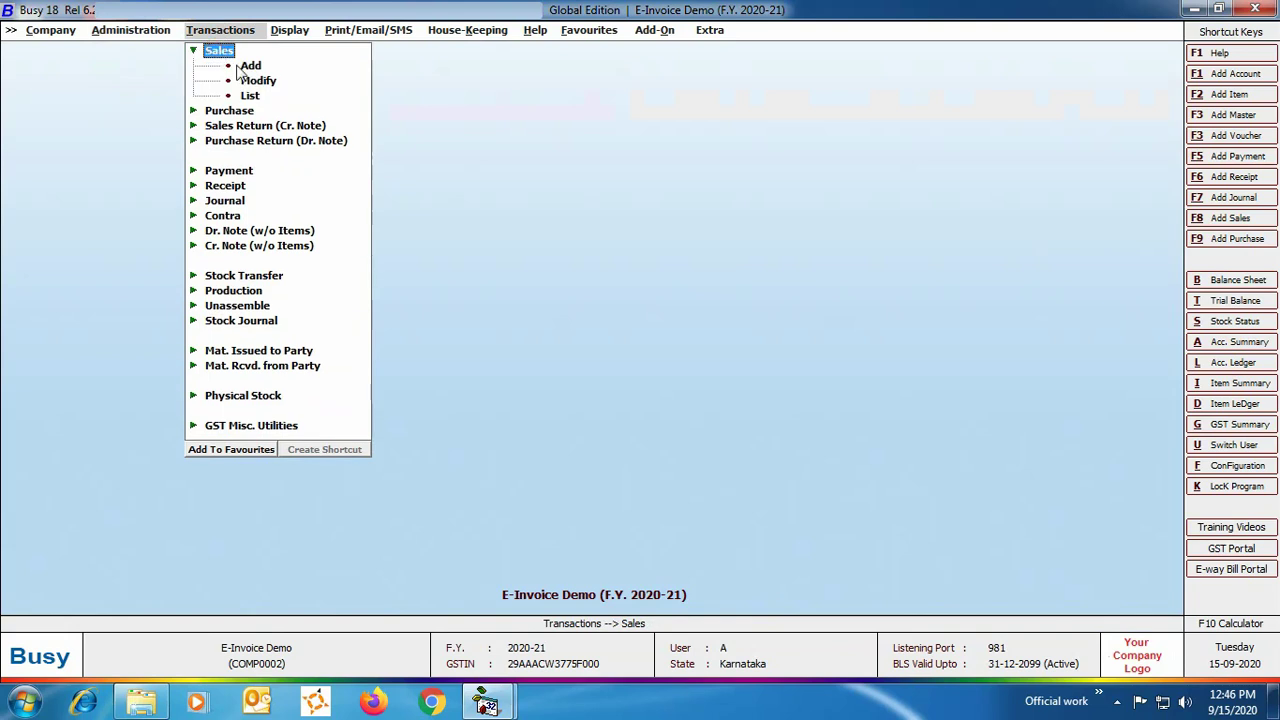
pyautogui.click(246, 66)
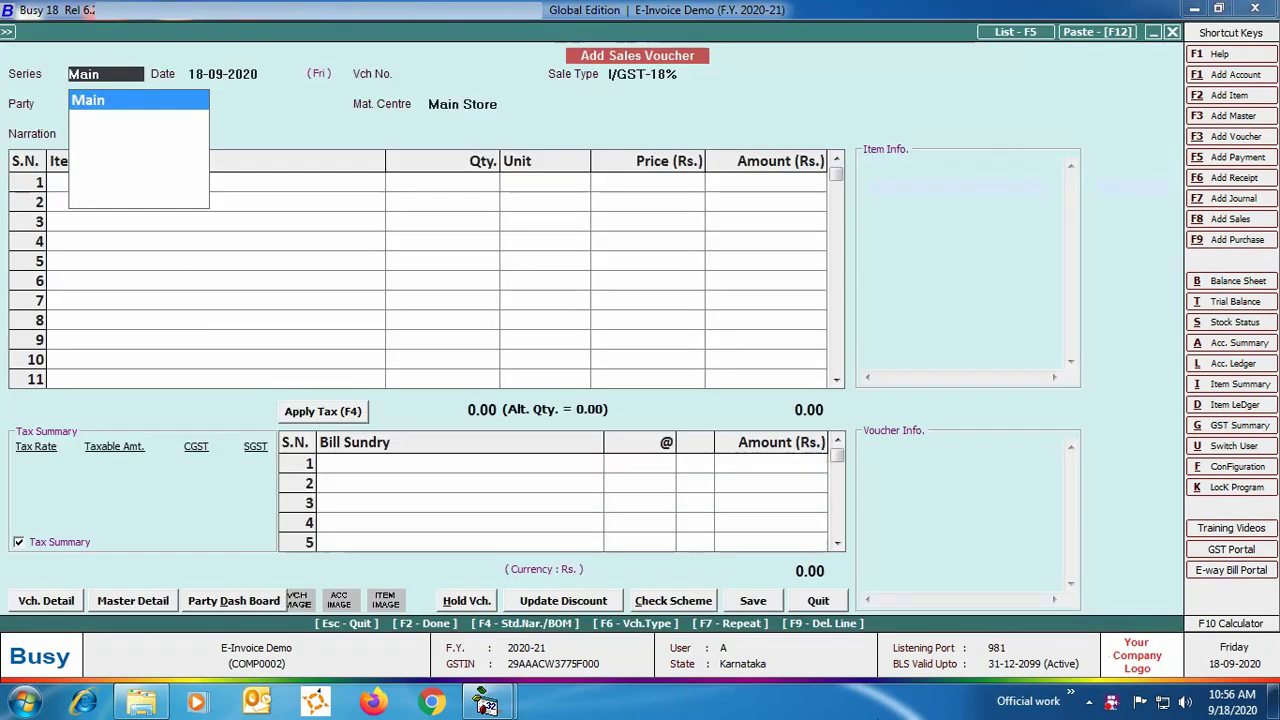
pyautogui.press('Return')
pyautogui.press('Return')
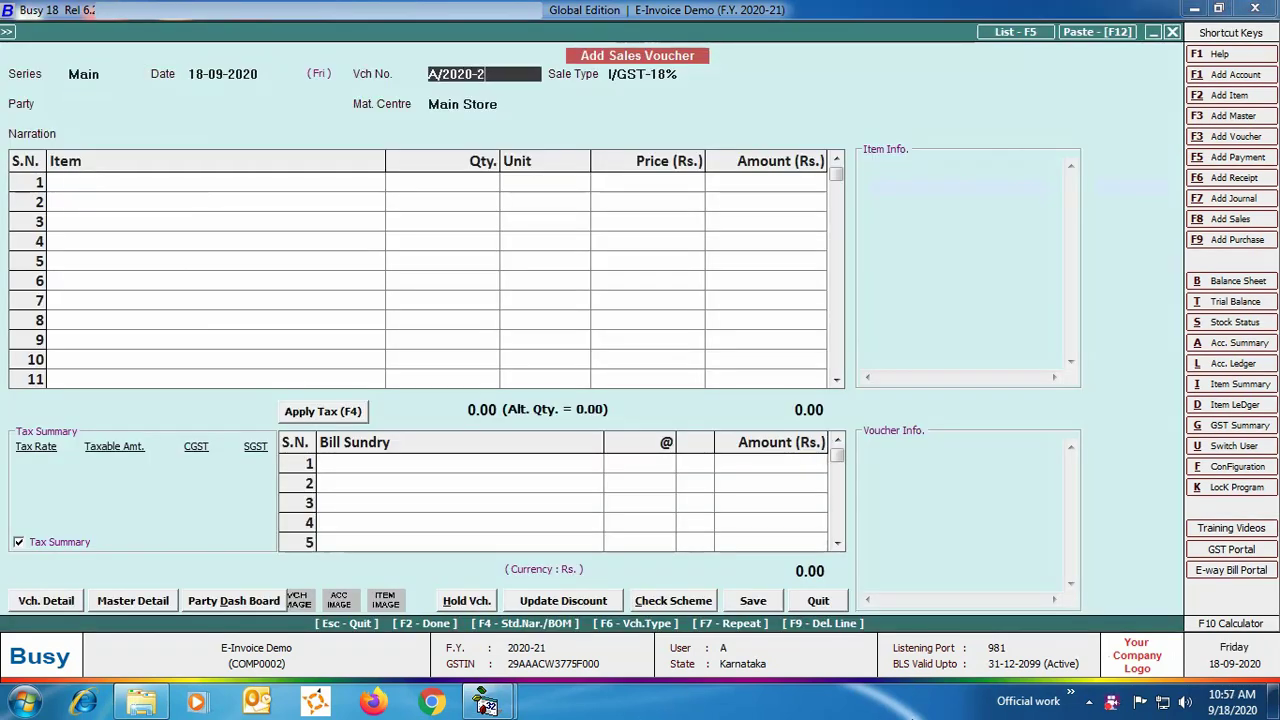
pyautogui.press('Return')
pyautogui.press('Return')
pyautogui.write('Bu')
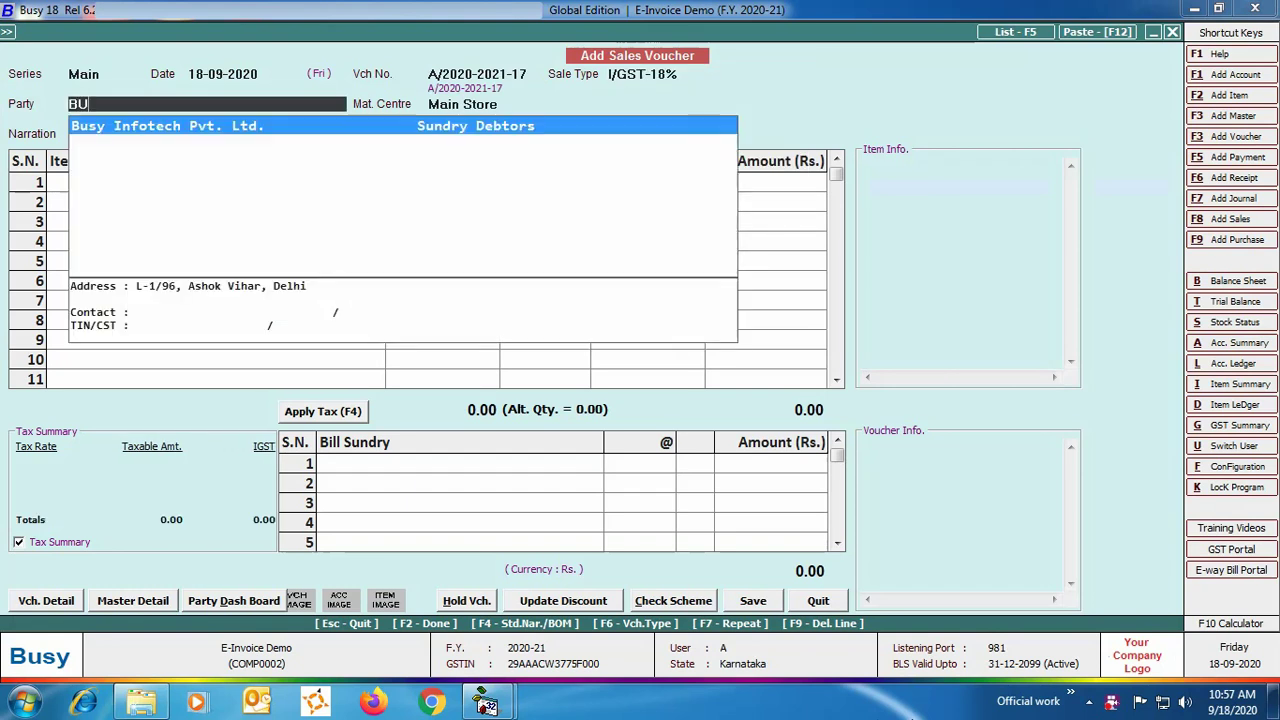
pyautogui.press('Return')
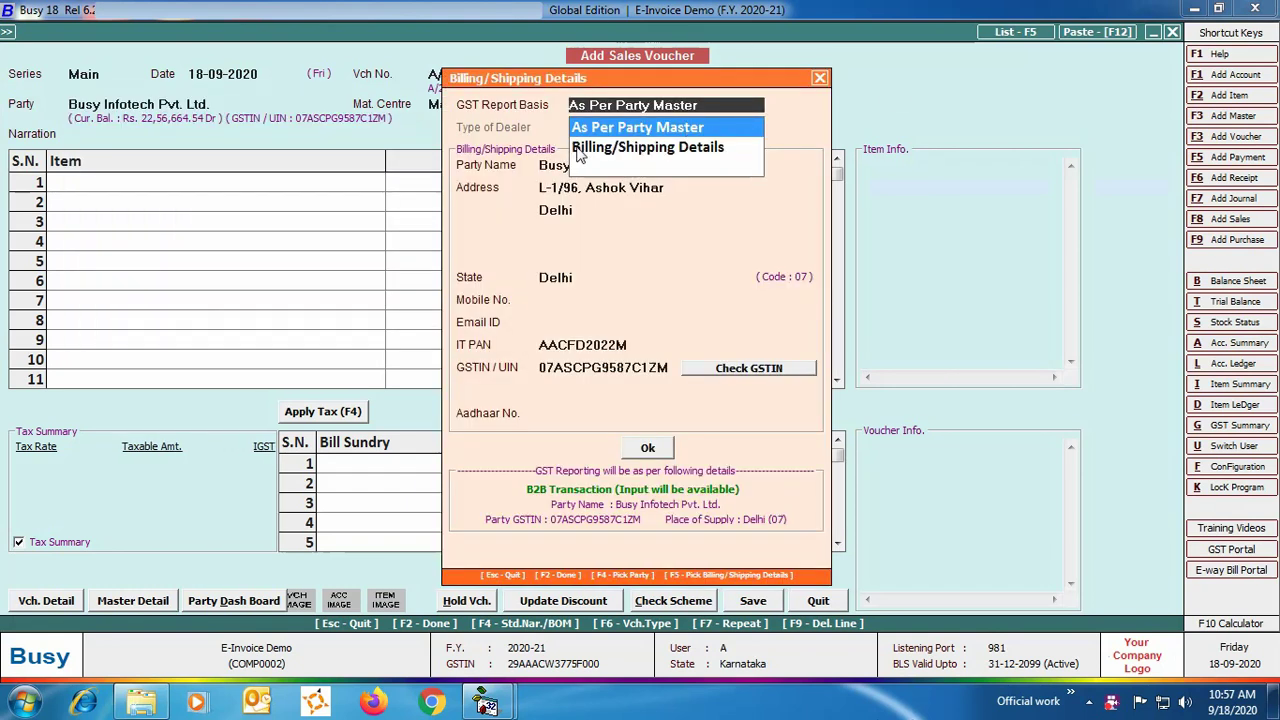
# Keep GST reporting as per party master and add Item-1 with quantity 980 in row 1.
pyautogui.click(710, 130)
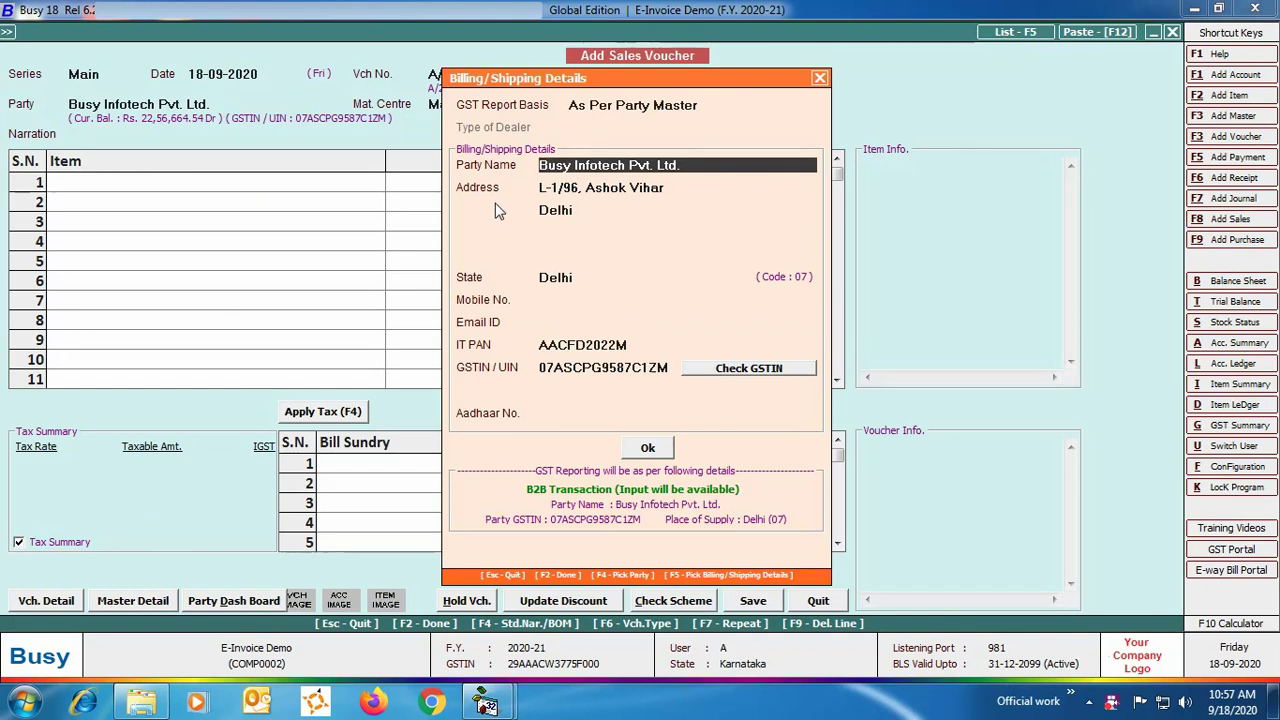
pyautogui.click(662, 447)
pyautogui.press('Return')
pyautogui.press('Return')
# Enter quantity 980 at price 94.85 with 18% IGST and a 0.46 Rounded Off (+), then save the voucher.
pyautogui.write('980')
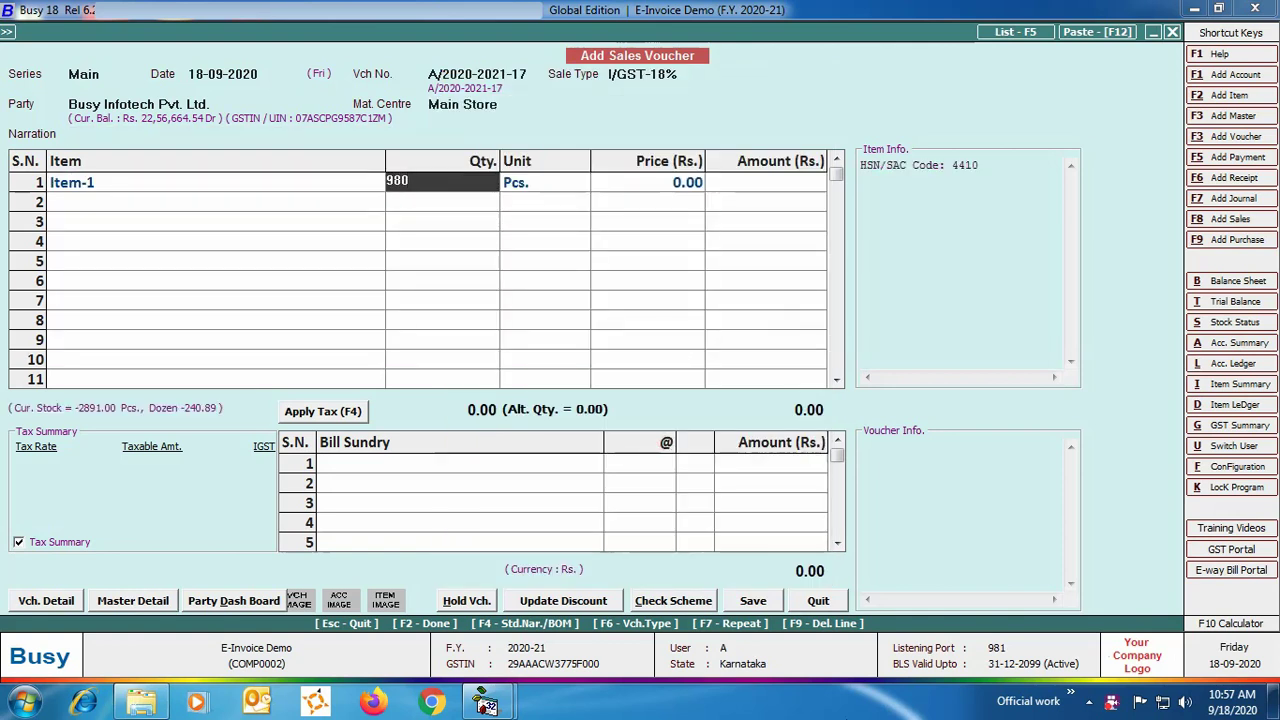
pyautogui.press('Return')
pyautogui.write('94.85')
pyautogui.press('Return')
pyautogui.press('Return')
pyautogui.press('Return')
pyautogui.press('Return')
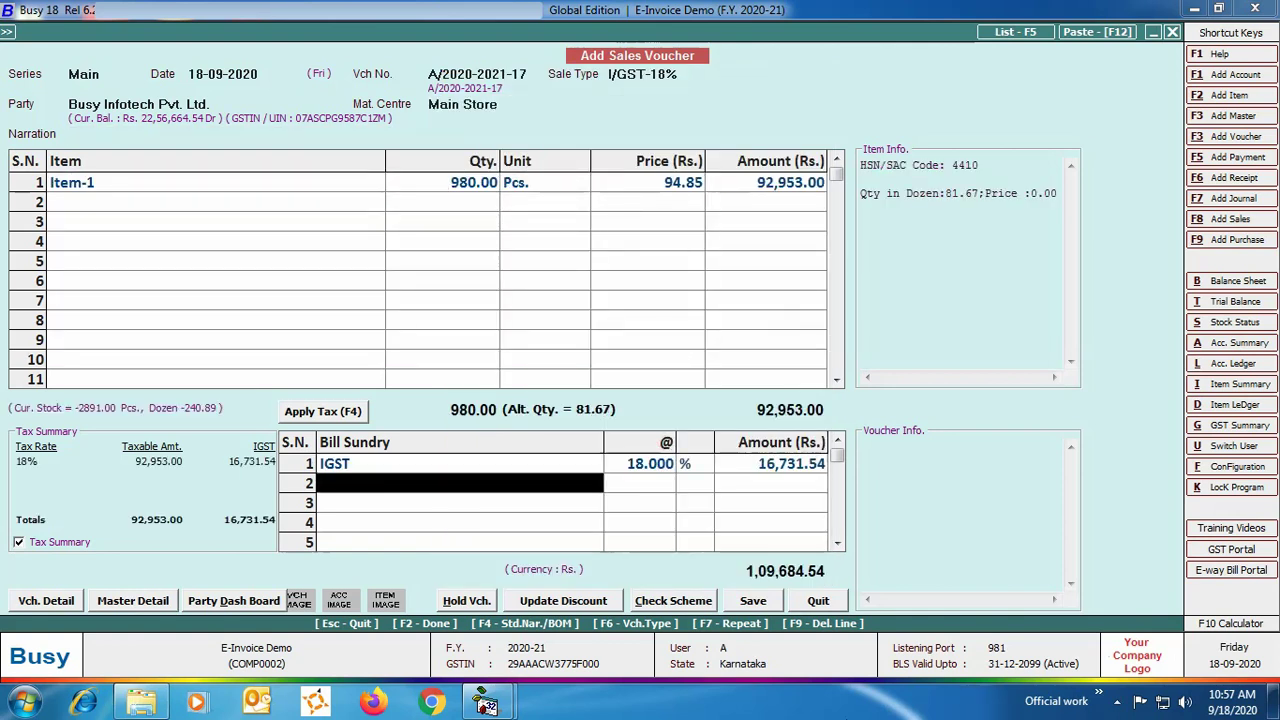
pyautogui.write('r')
pyautogui.press('Down')
pyautogui.press('Return')
pyautogui.write('.4')
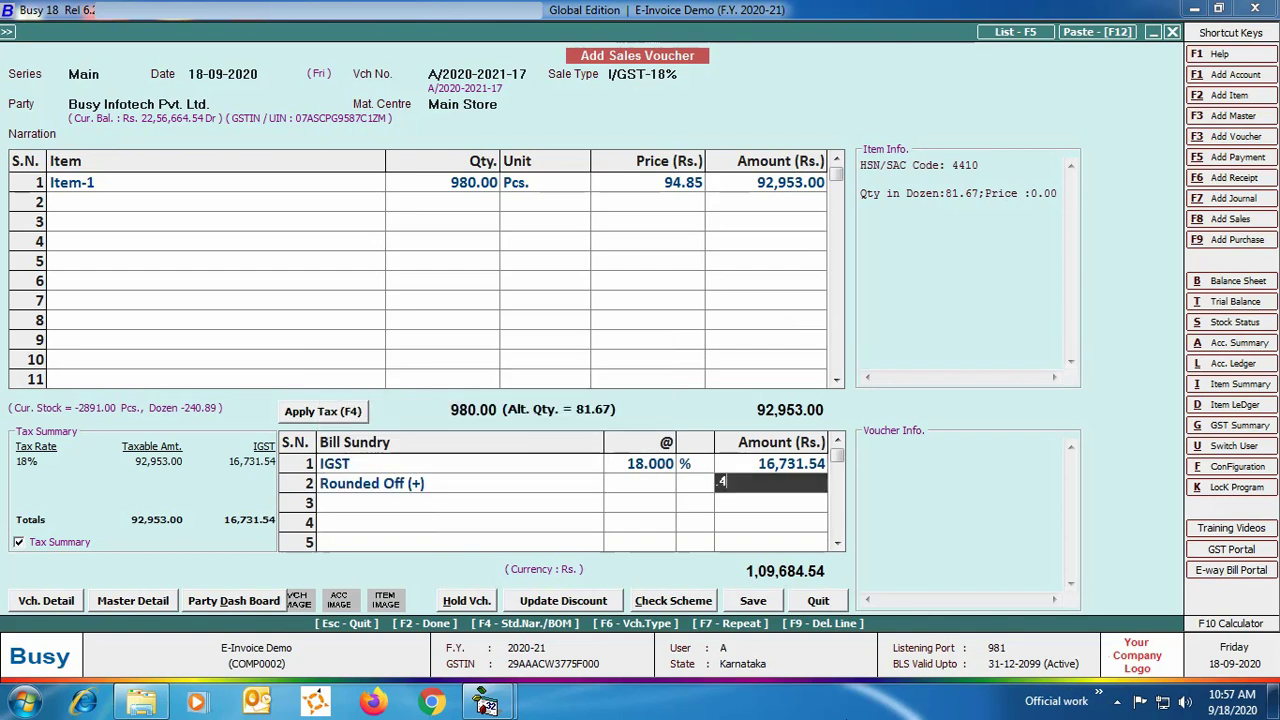
pyautogui.write('6')
pyautogui.press('Return')
pyautogui.click(752, 600)
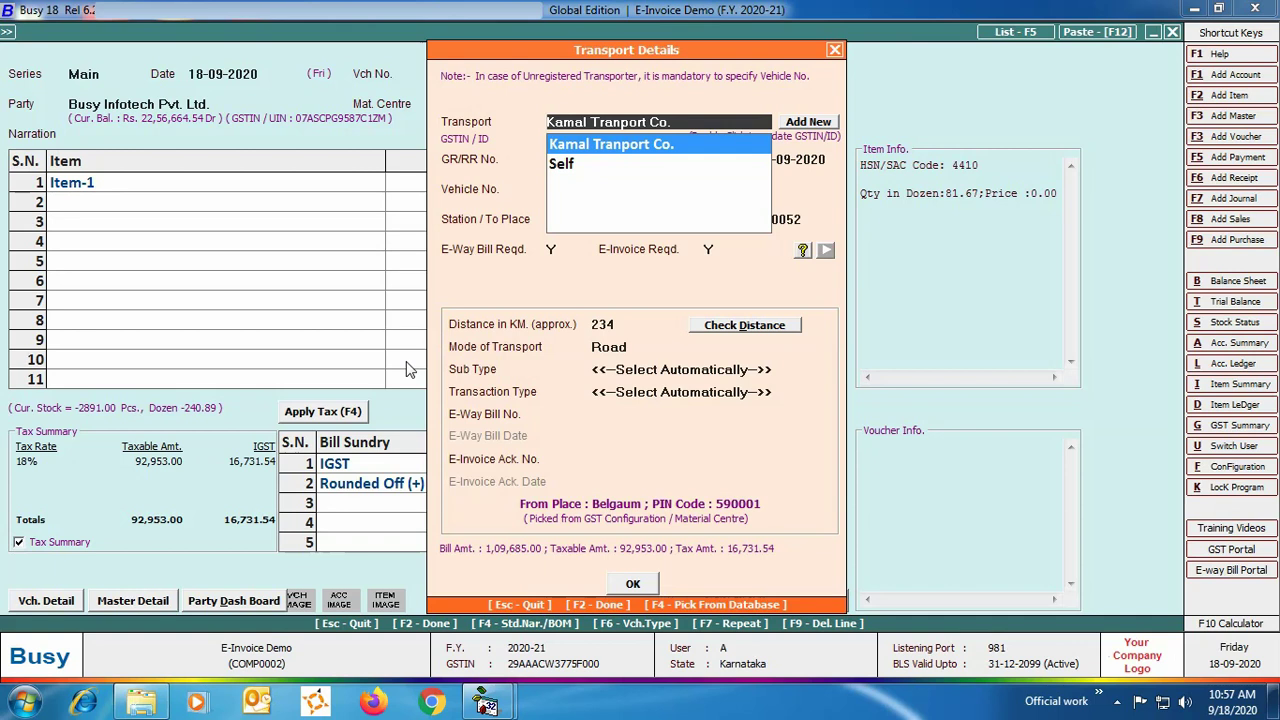
# Enter transporter Kamal Tranport Co., GR/RR 129015 and vehicle HRALAS1234, keeping e-way bill required as Y.
pyautogui.press('Return')
pyautogui.write('129015')
pyautogui.press('Return')
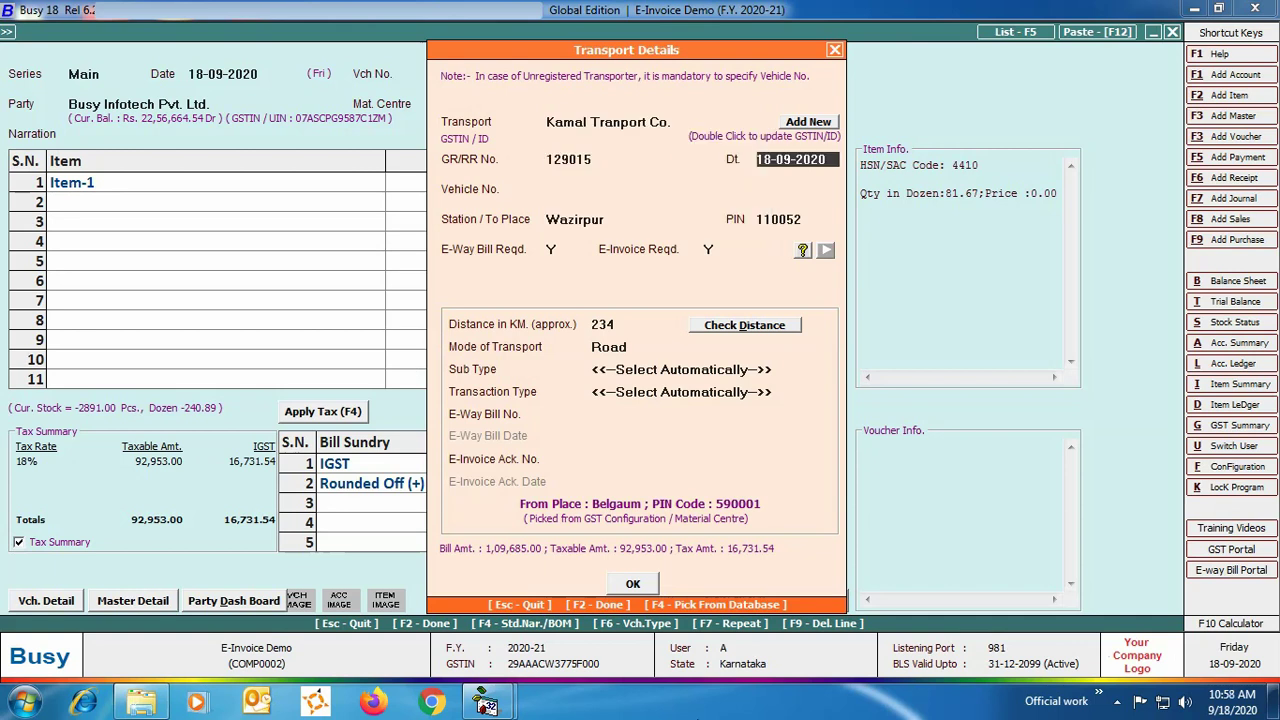
pyautogui.press('Return')
pyautogui.write('HRALAS1234')
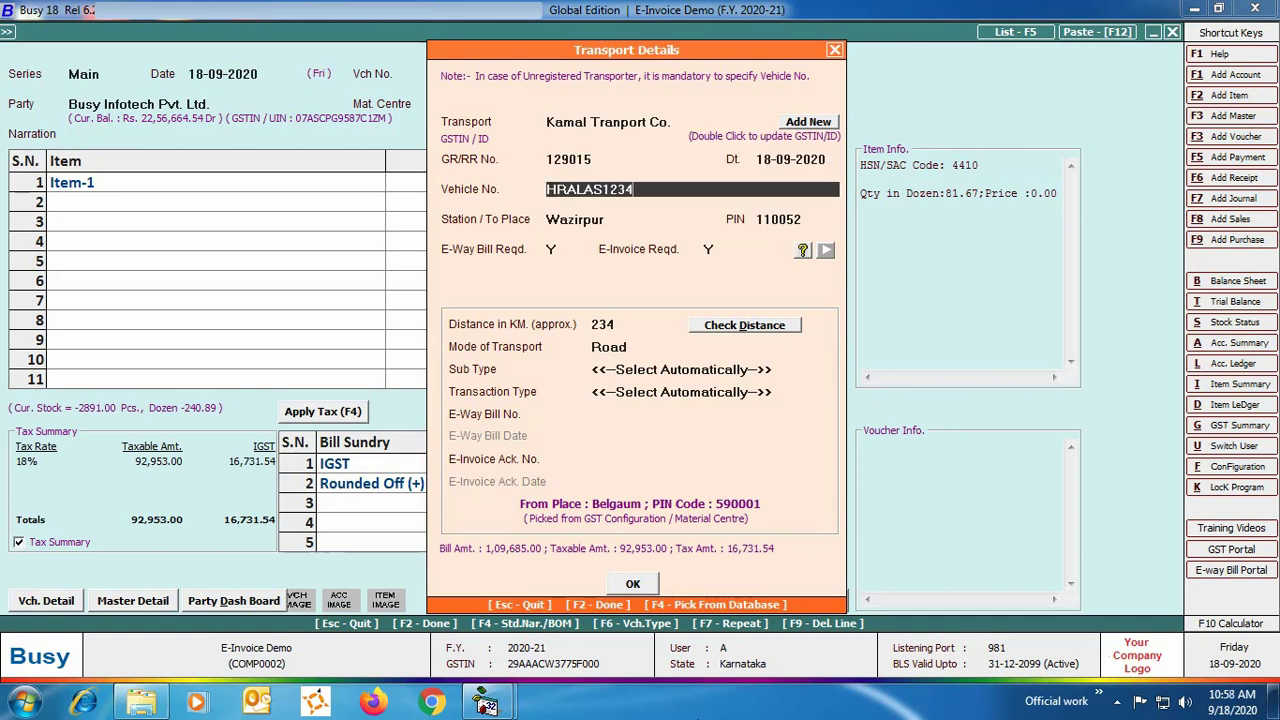
pyautogui.press('Return')
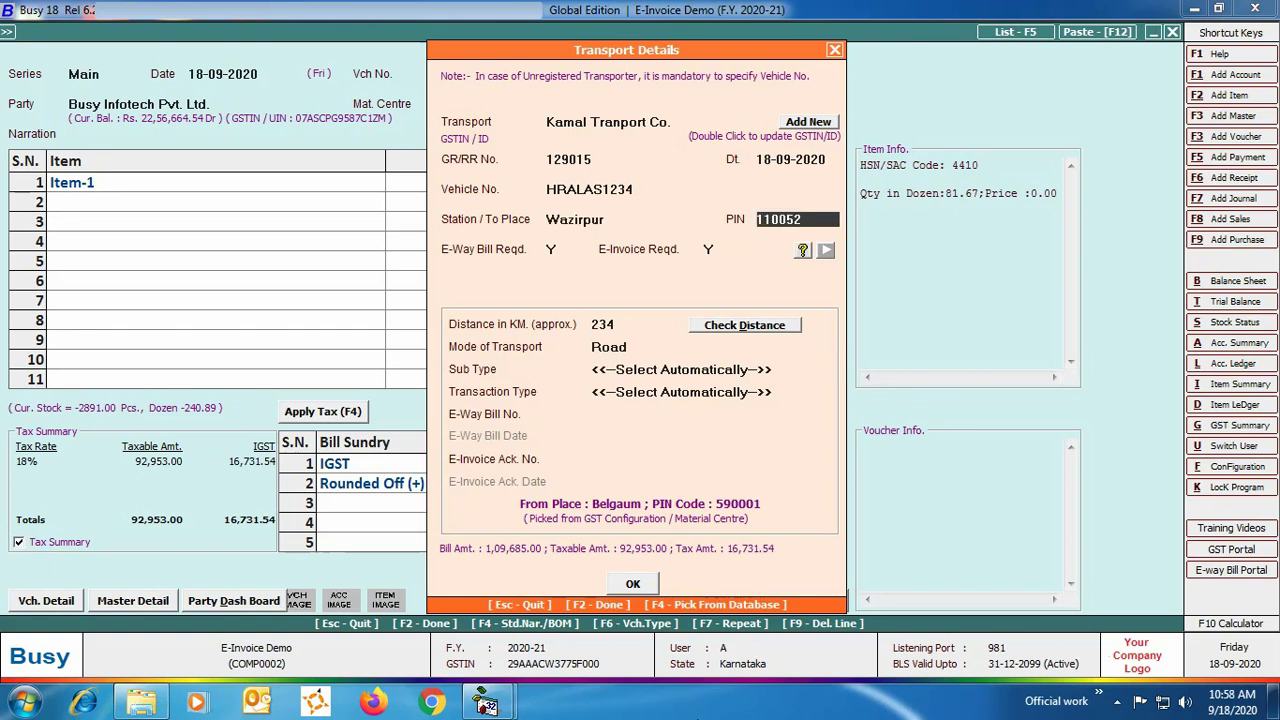
pyautogui.click(553, 249)
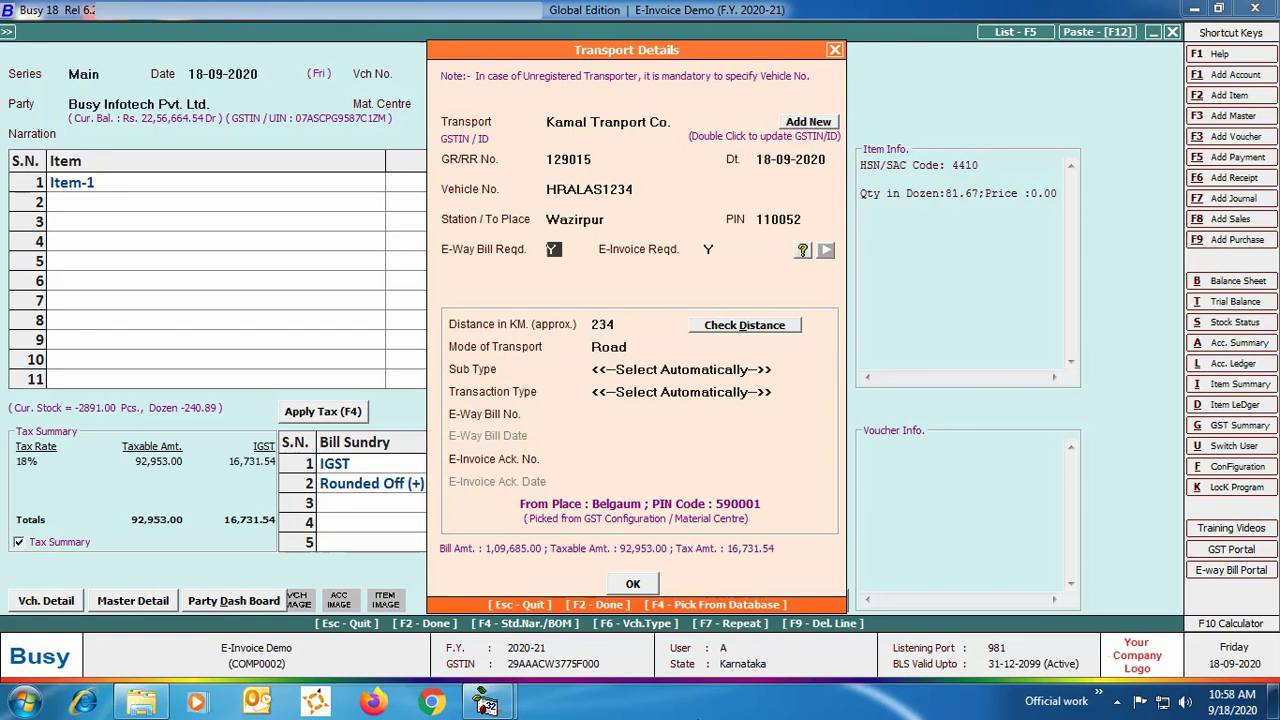
pyautogui.press('Return')
pyautogui.press('Return')
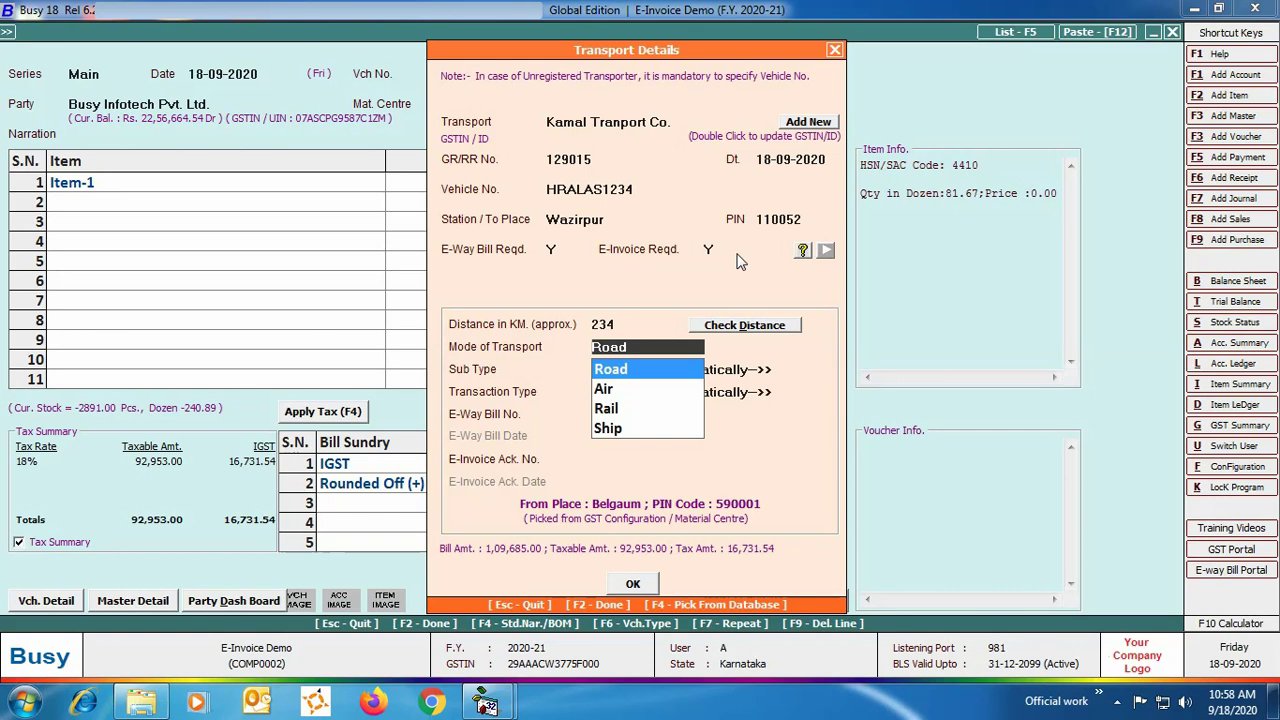
pyautogui.press('Return')
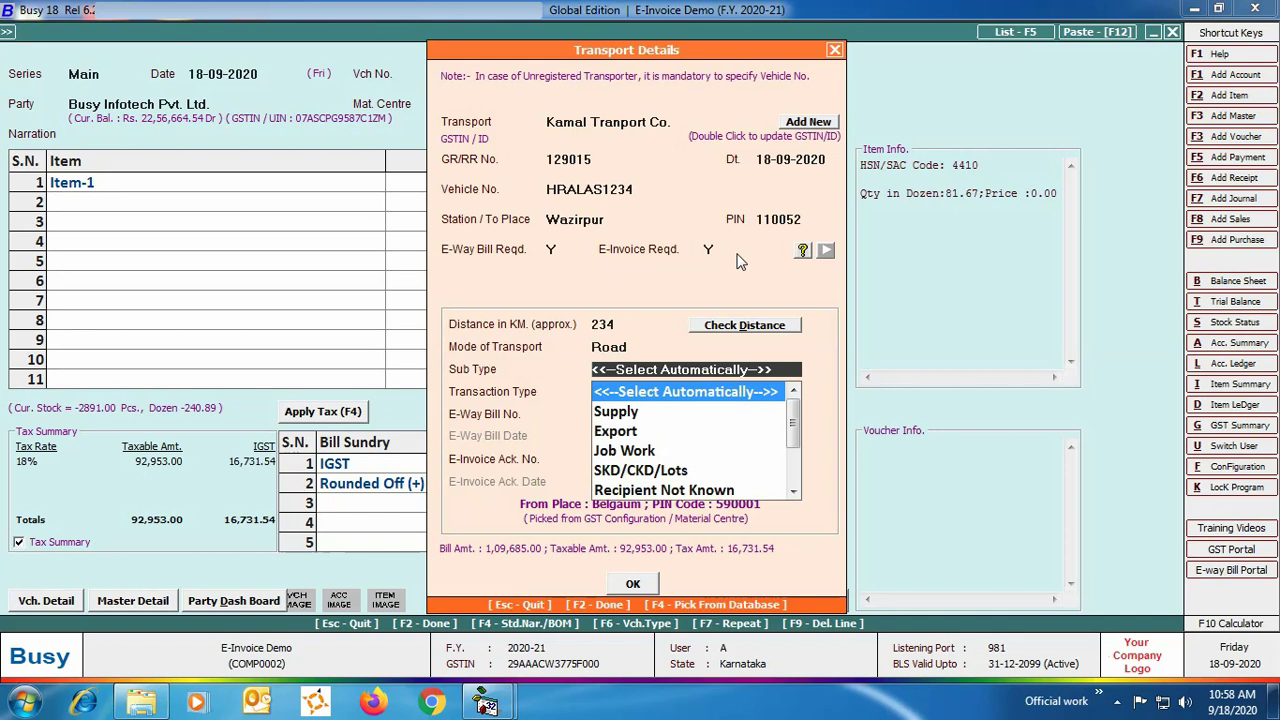
pyautogui.press('Return')
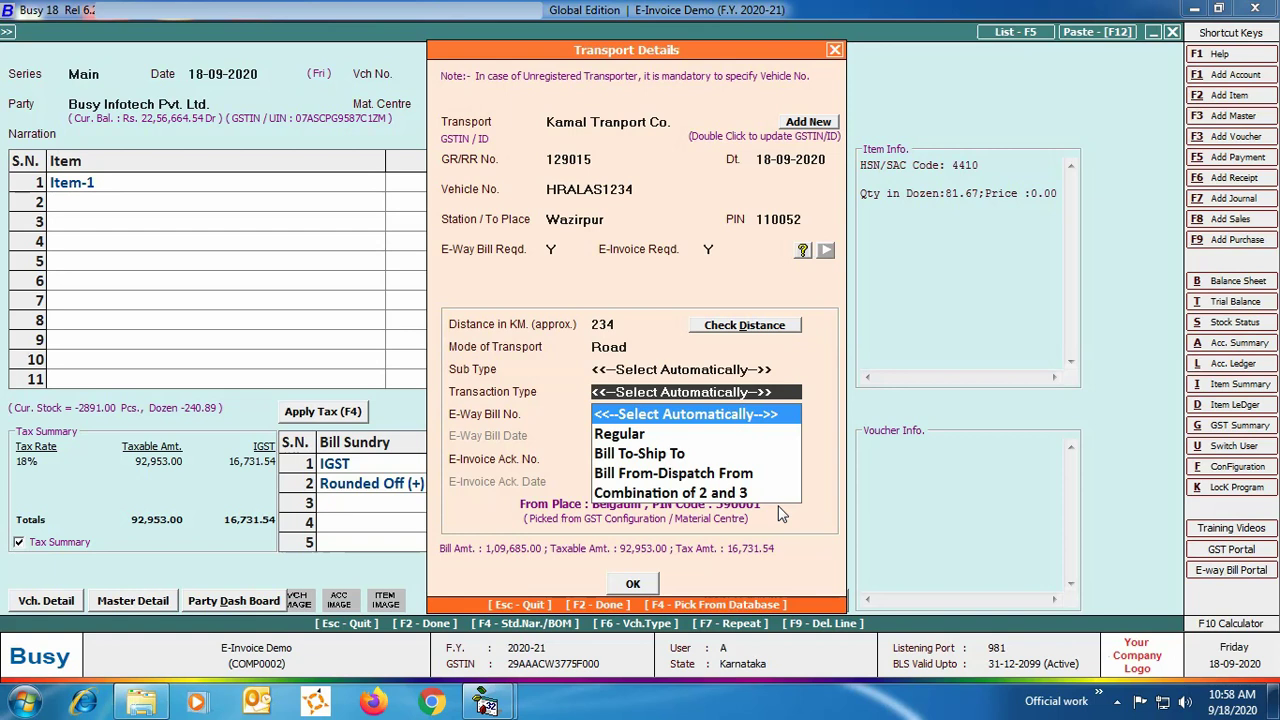
pyautogui.press('Return')
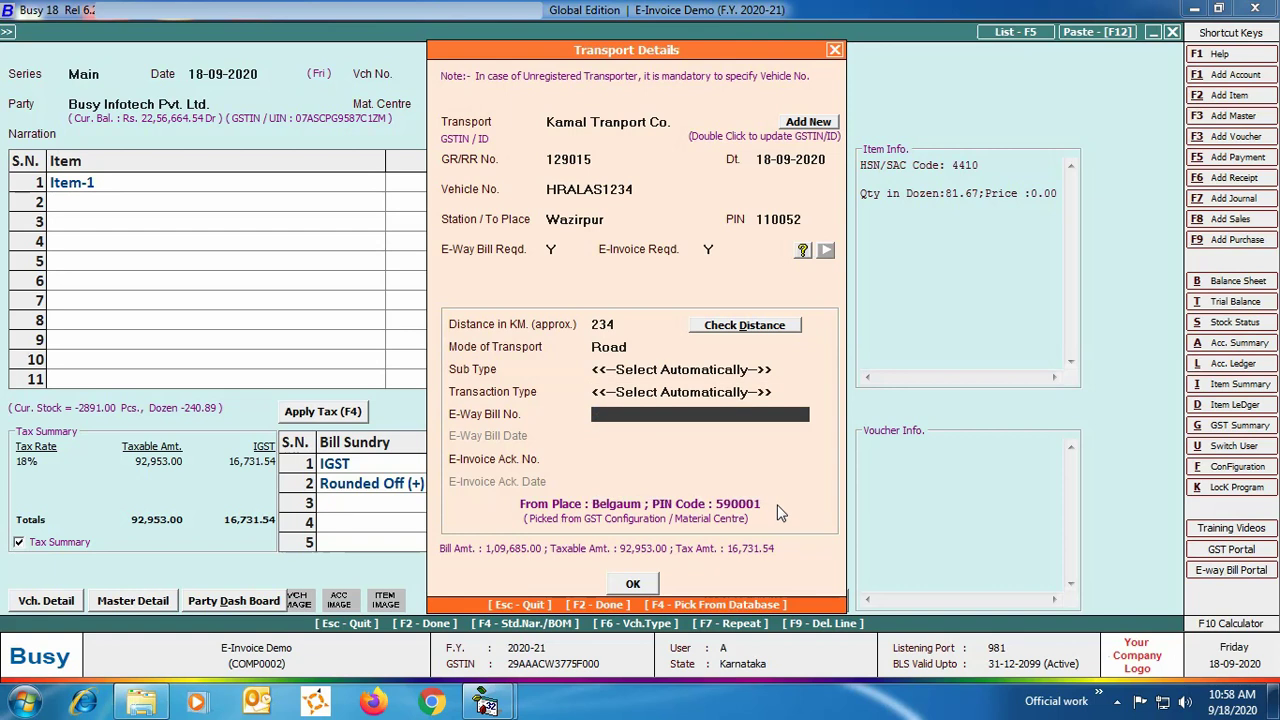
pyautogui.press('Return')
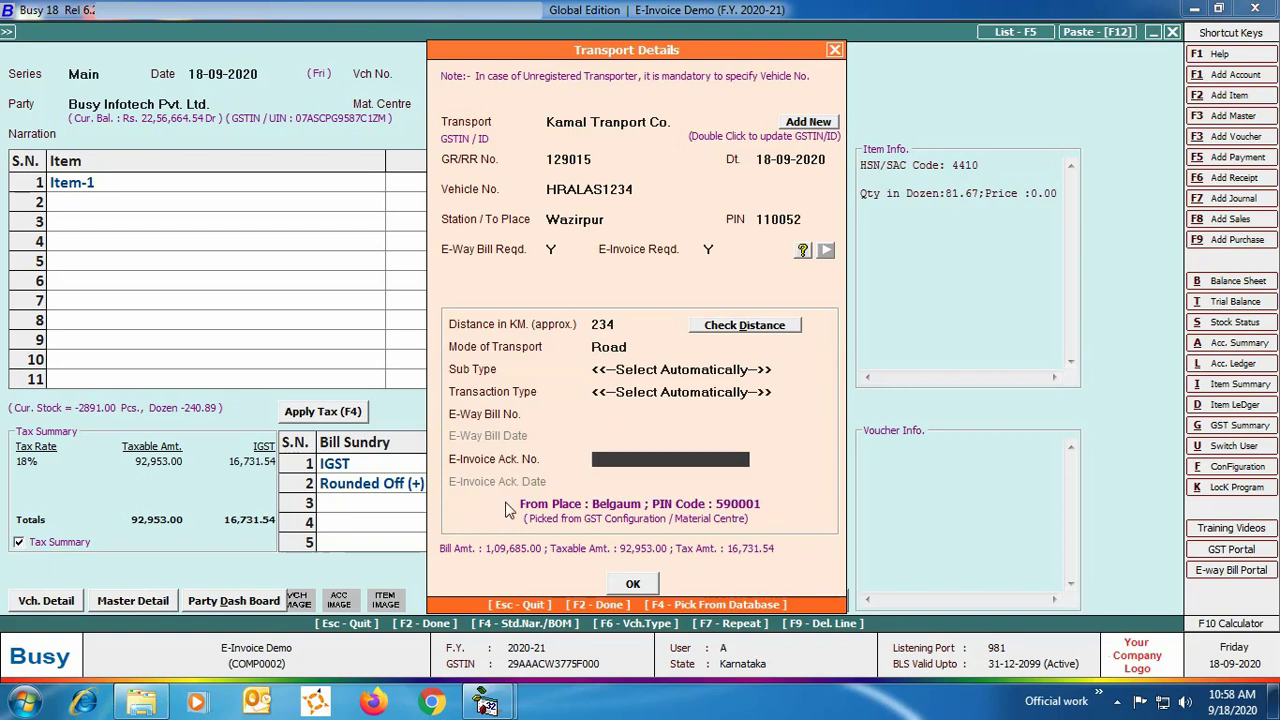
# Confirm transport details, skip the e-way bill, and auto-generate the e-invoice using names and main-unit quantities.
pyautogui.click(636, 583)
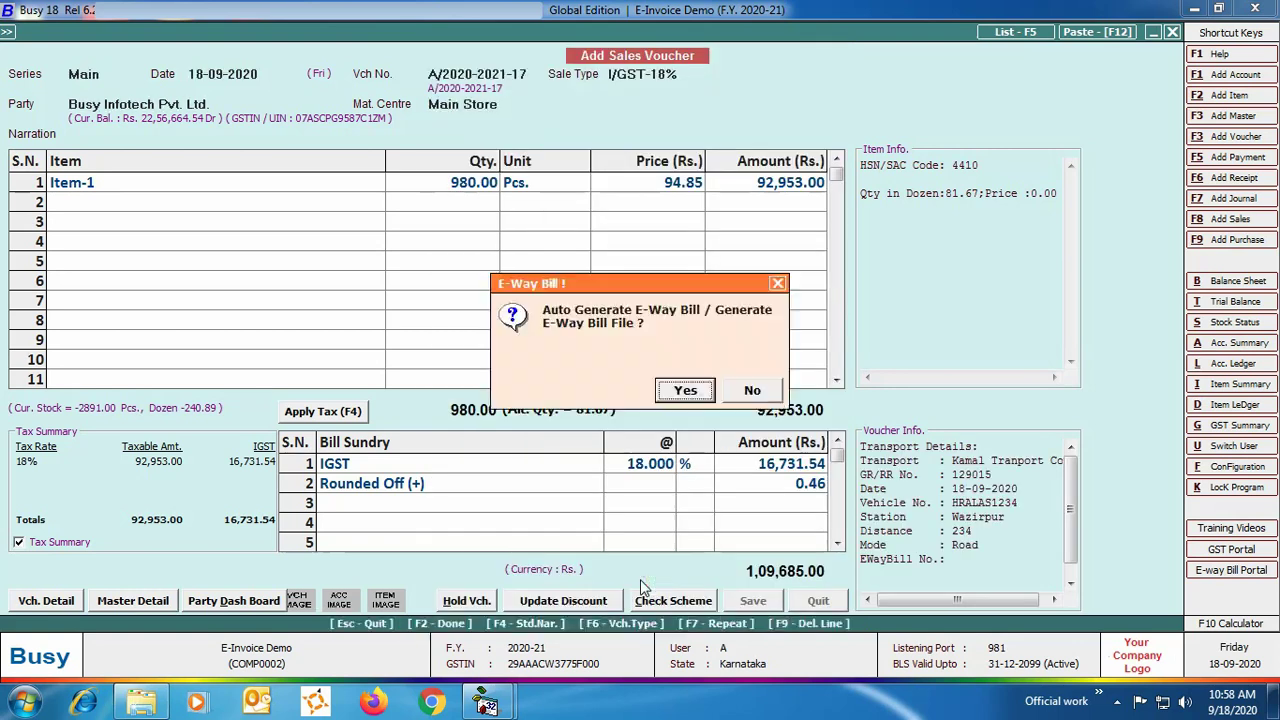
pyautogui.click(775, 392)
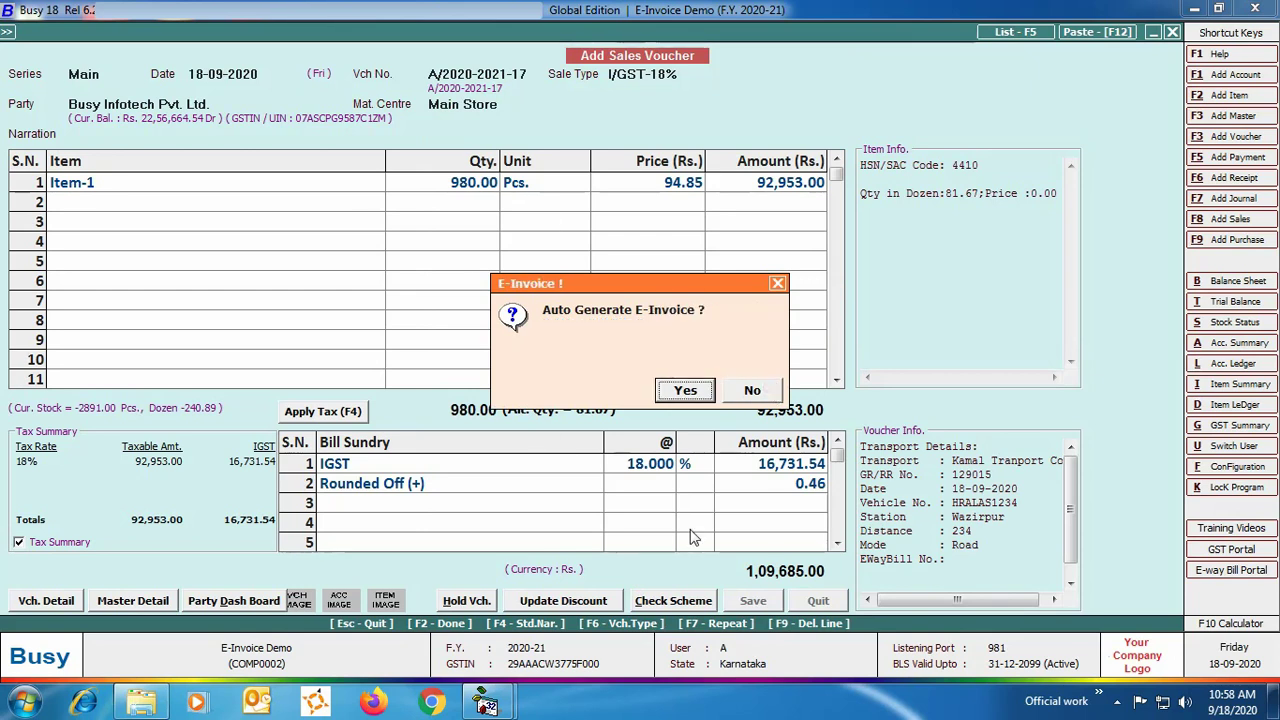
pyautogui.click(686, 390)
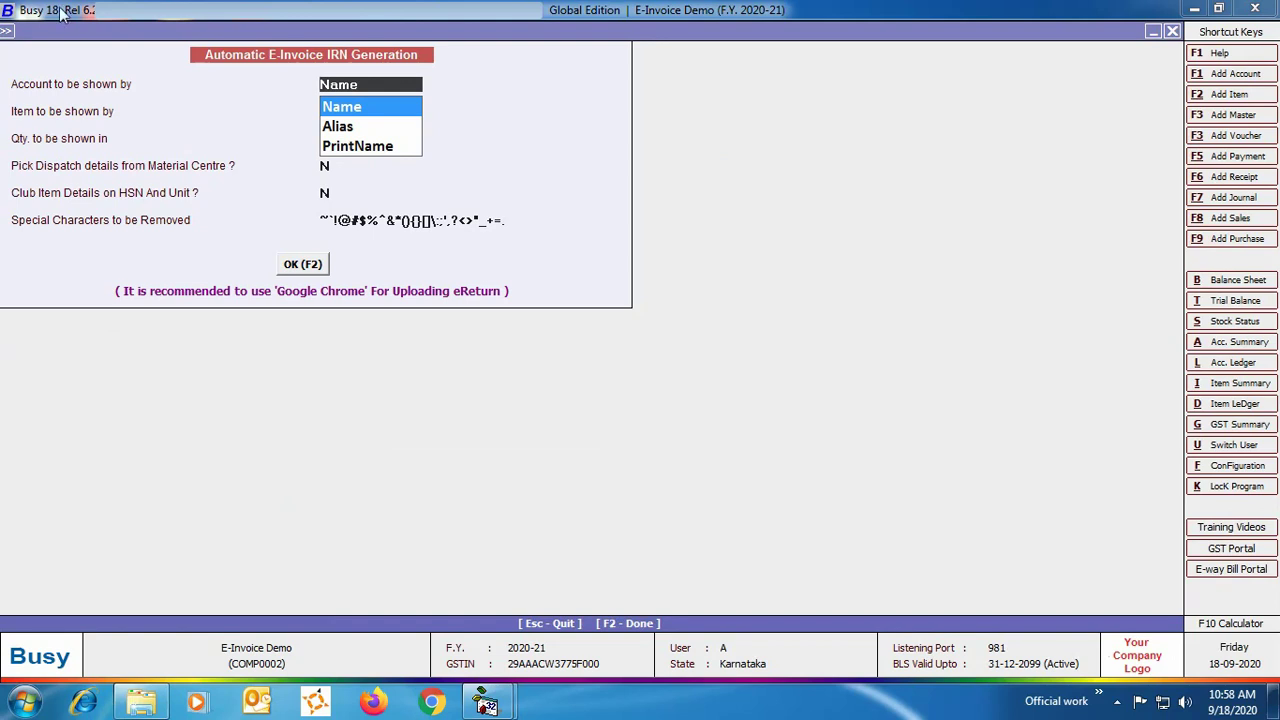
pyautogui.press('Return')
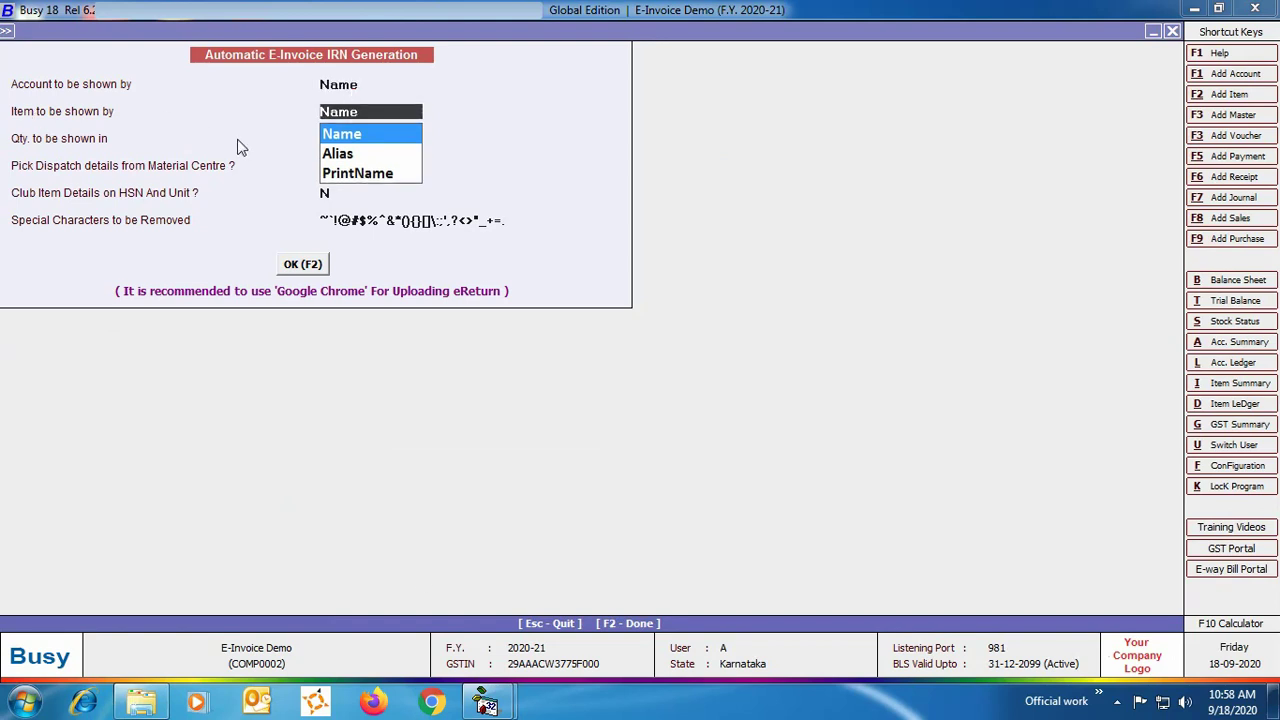
pyautogui.press('Return')
pyautogui.press('Return')
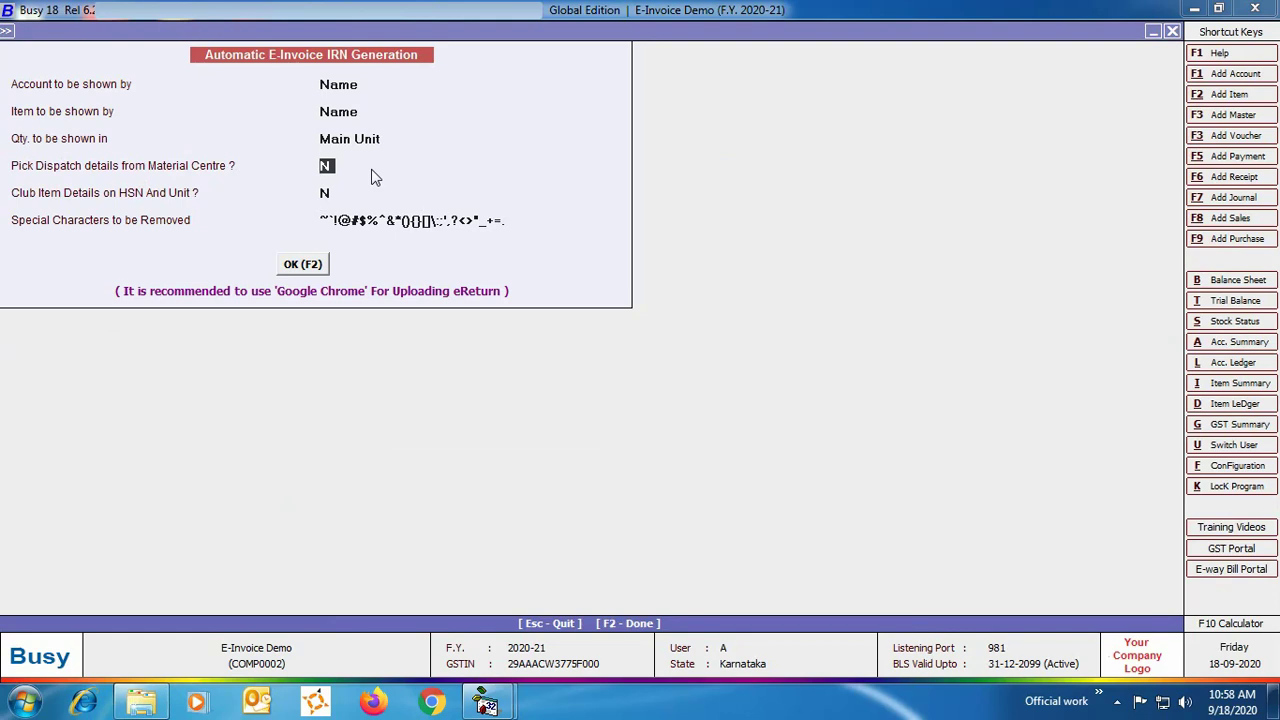
pyautogui.press('Return')
pyautogui.press('Return')
# Confirm the IRN generation options and check the voucher for errors, finding none.
pyautogui.click(293, 266)
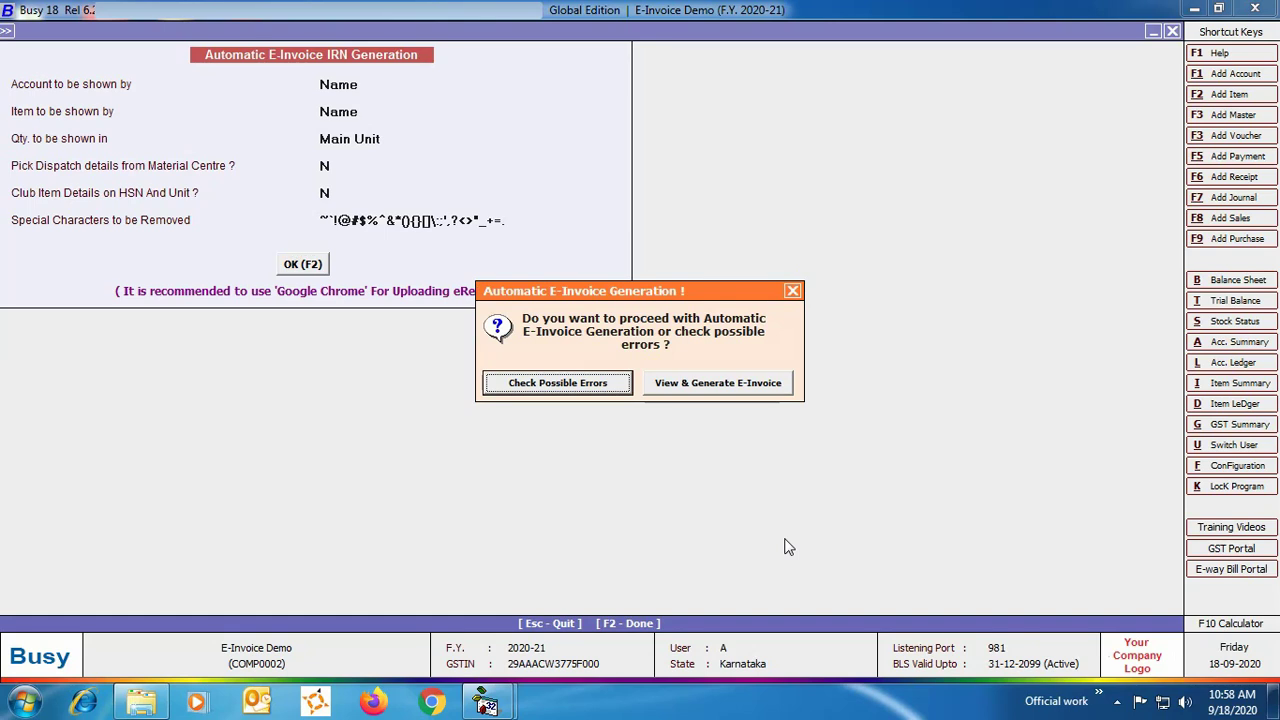
pyautogui.click(601, 380)
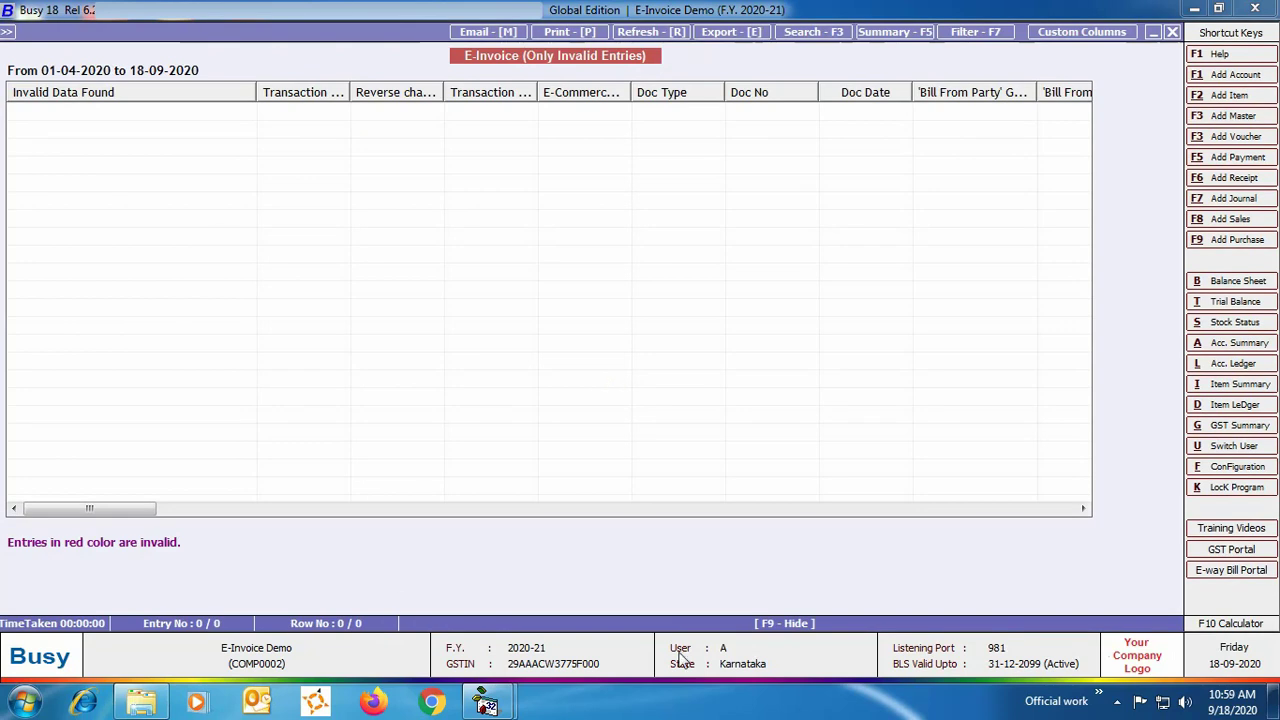
pyautogui.click(1172, 32)
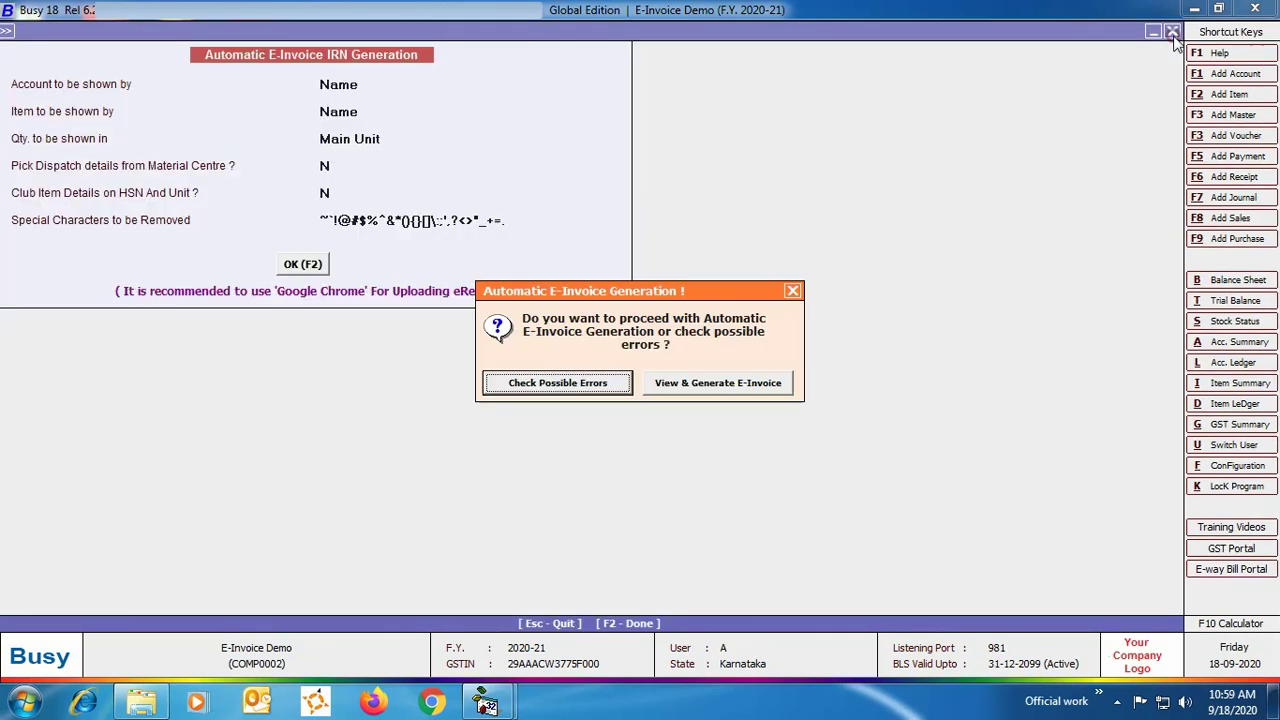
pyautogui.click(732, 385)
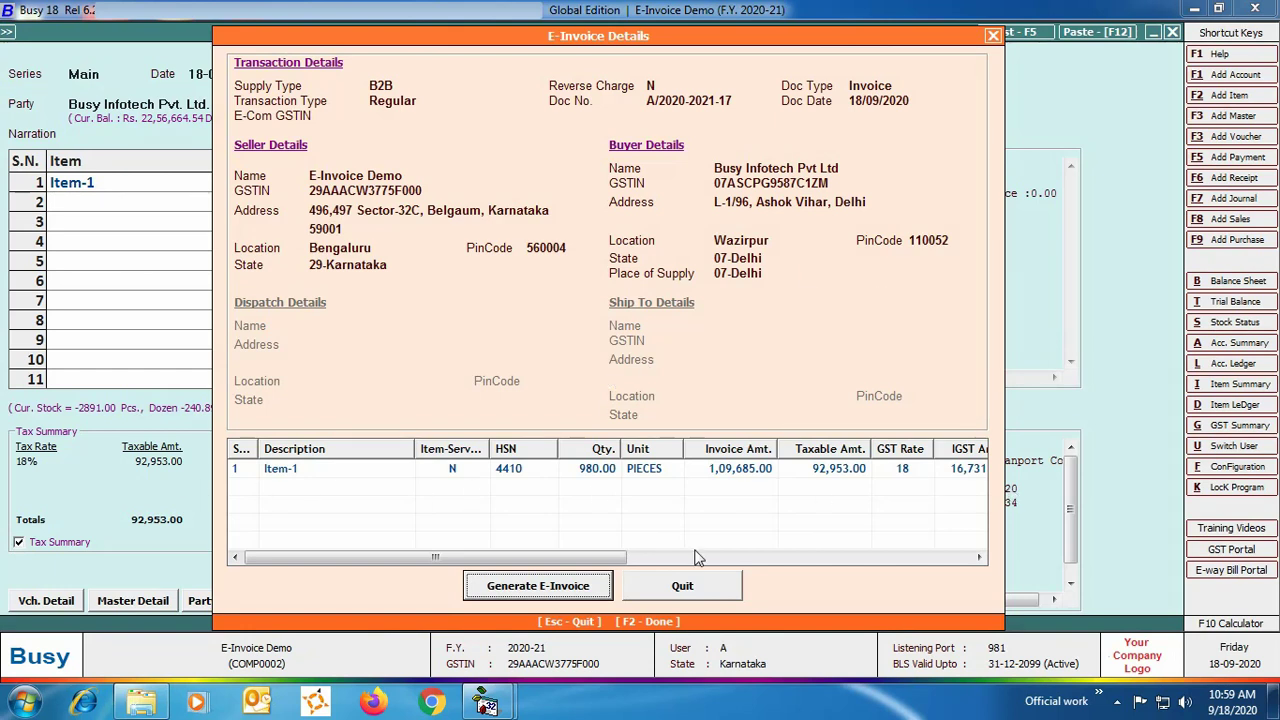
pyautogui.click(547, 593)
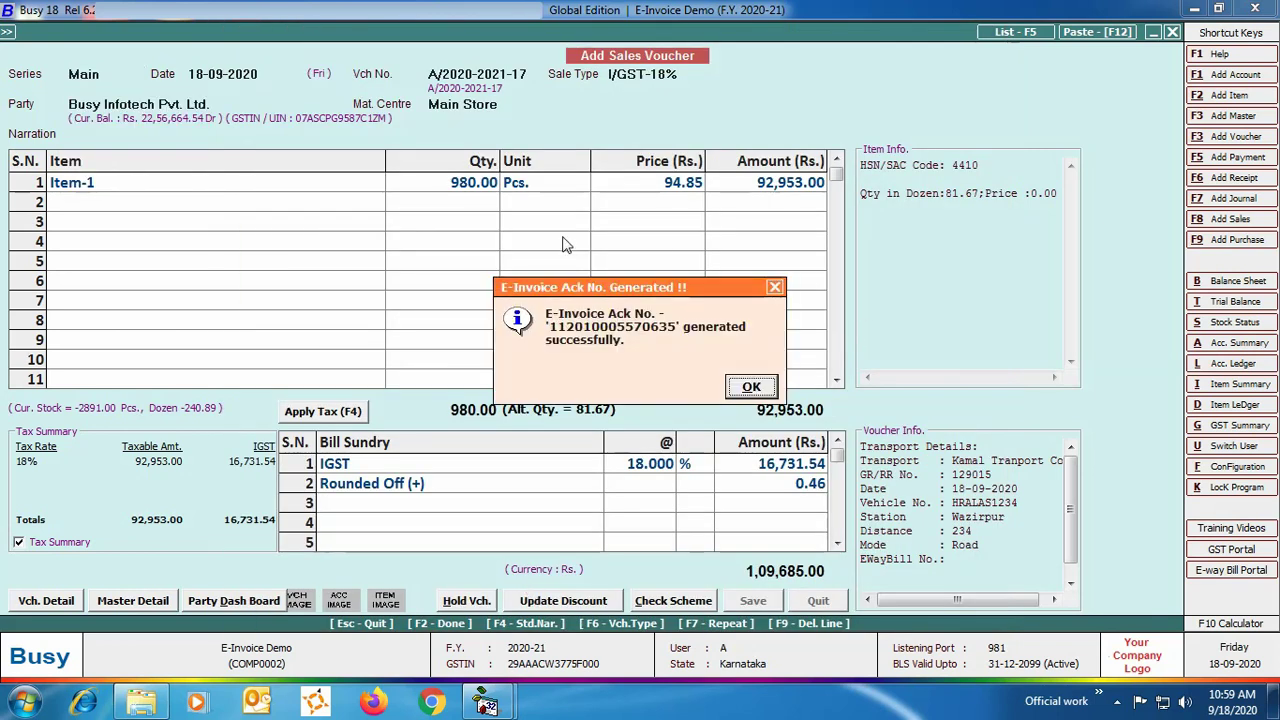
pyautogui.click(749, 386)
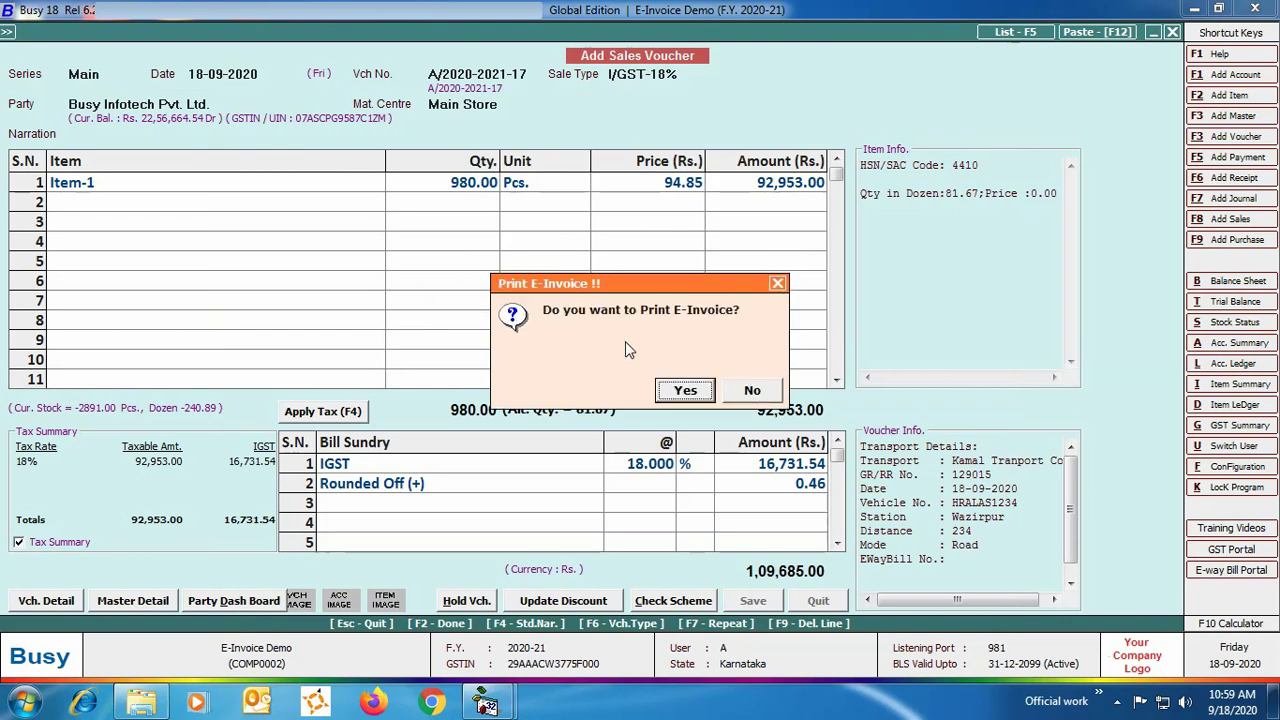
# Print the e-invoice to PDF, scroll through its IRN, acknowledgement, goods and totals, then close Adobe Reader.
pyautogui.click(688, 390)
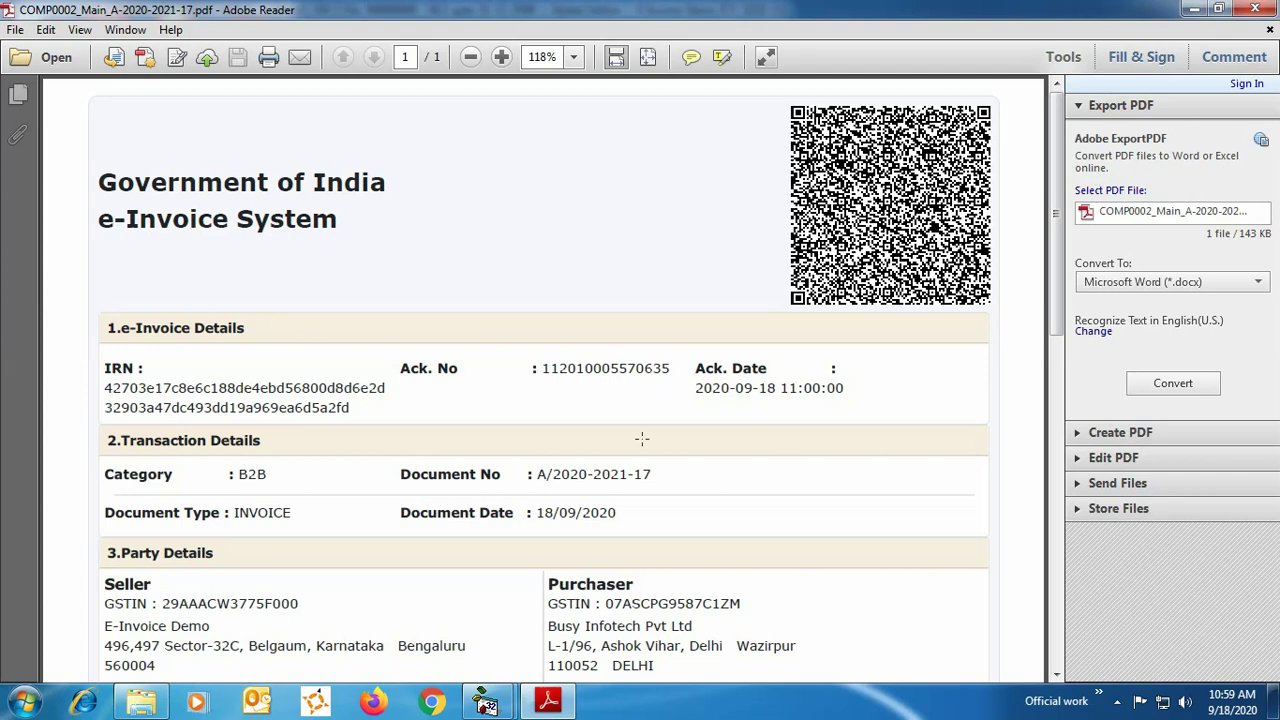
pyautogui.scroll(-5, 259, 473)
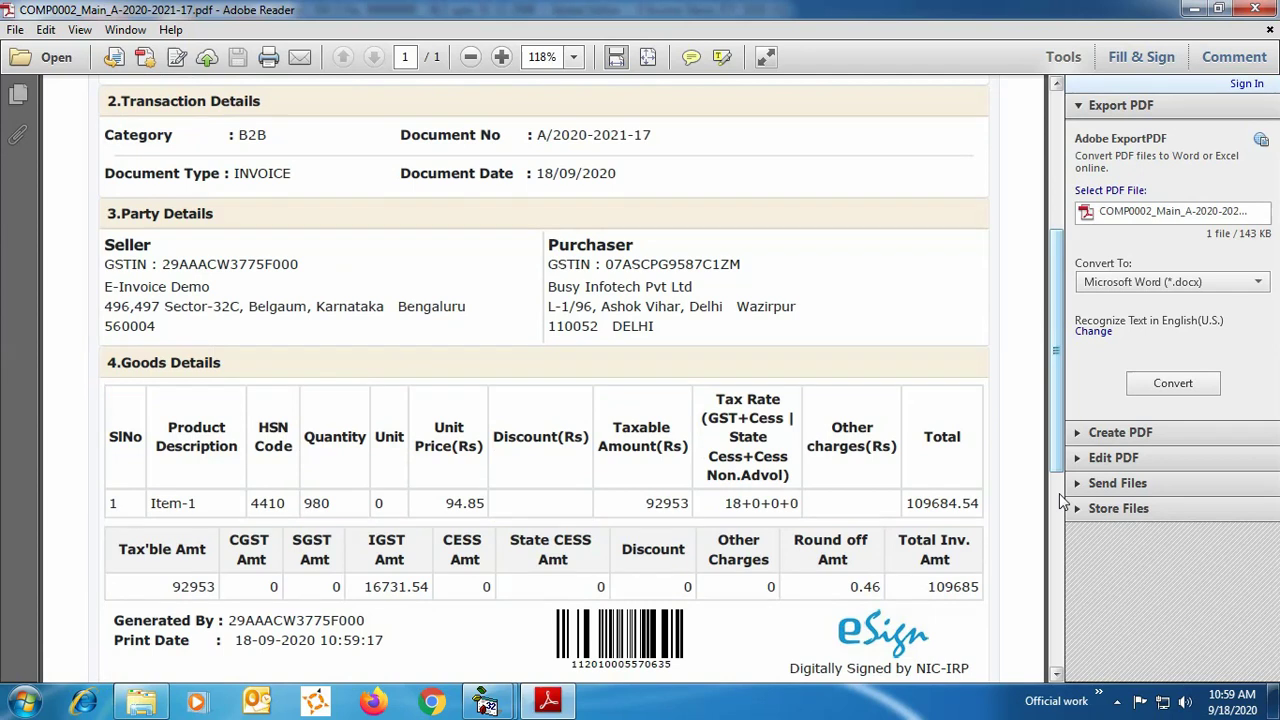
pyautogui.scroll(-5, 1055, 456)
pyautogui.click(1255, 9)
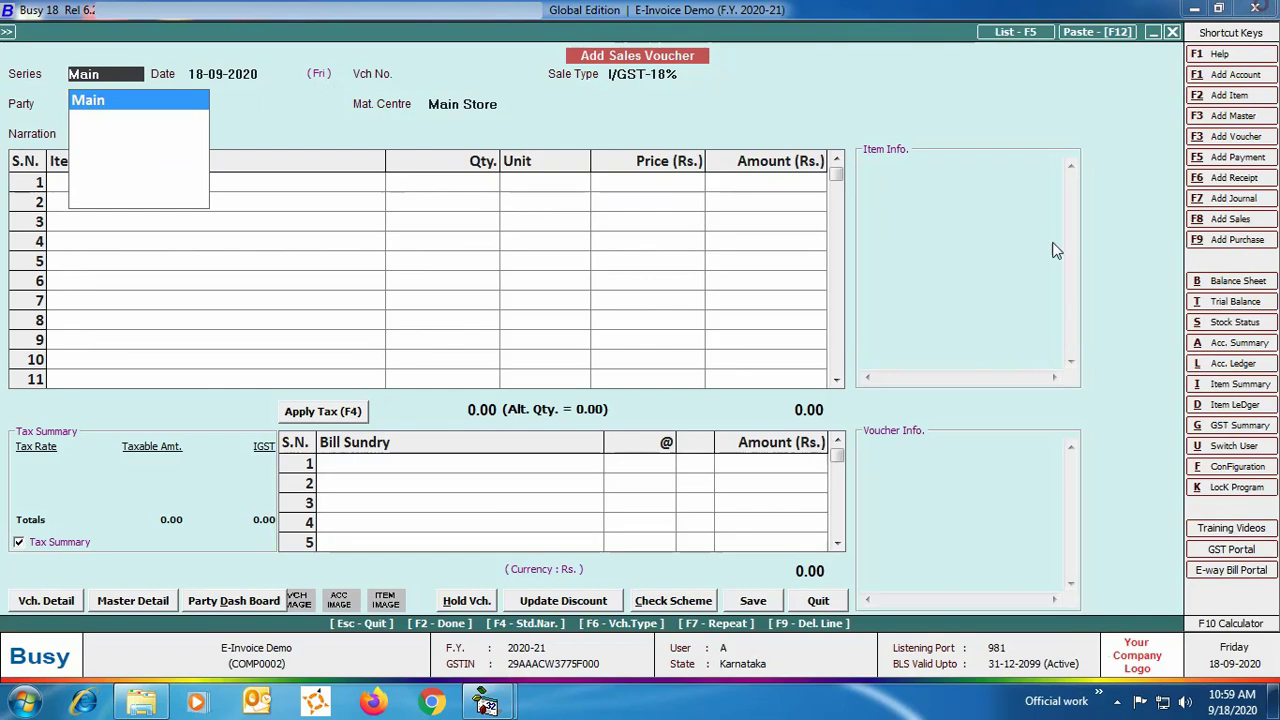
pyautogui.click(818, 601)
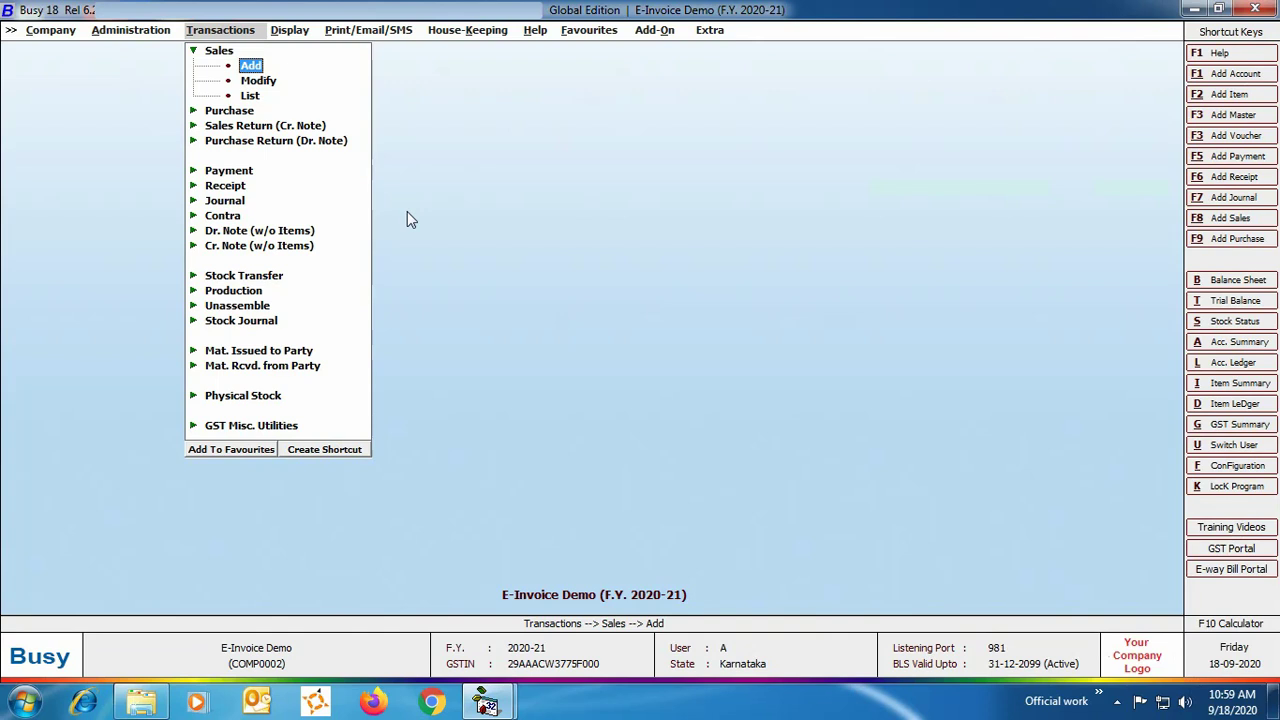
pyautogui.click(262, 83)
pyautogui.click(172, 199)
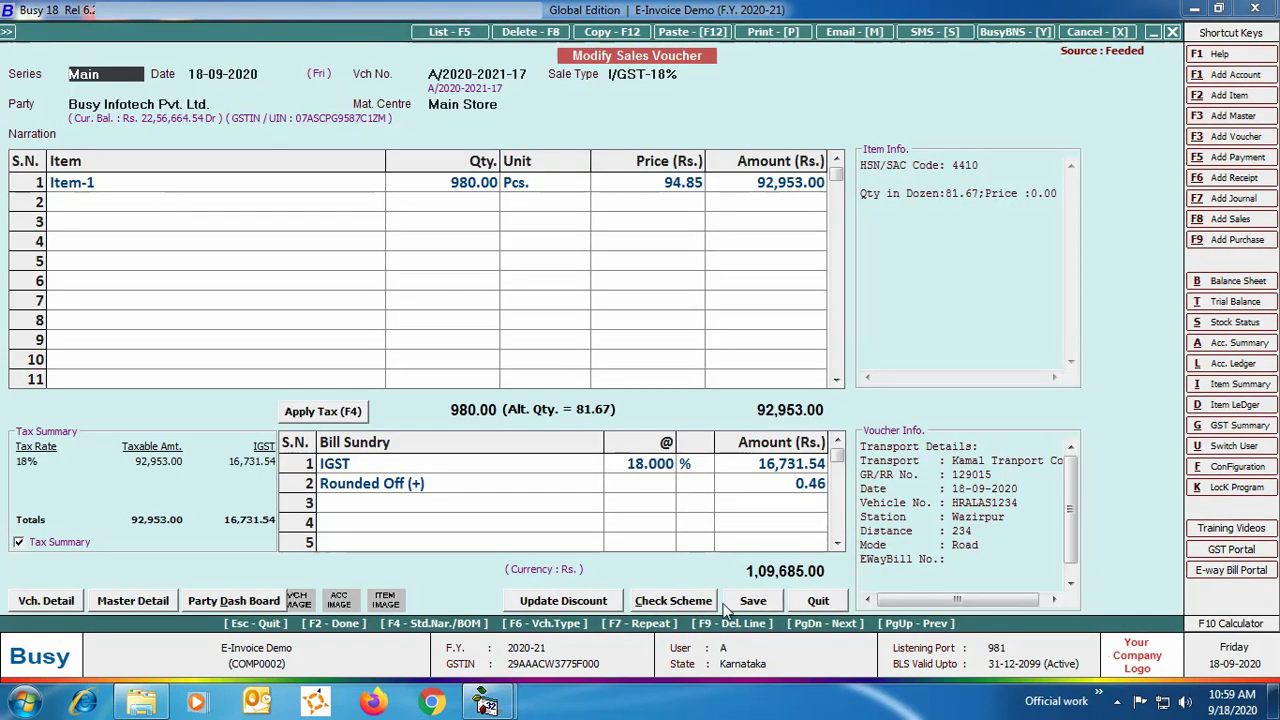
pyautogui.click(750, 602)
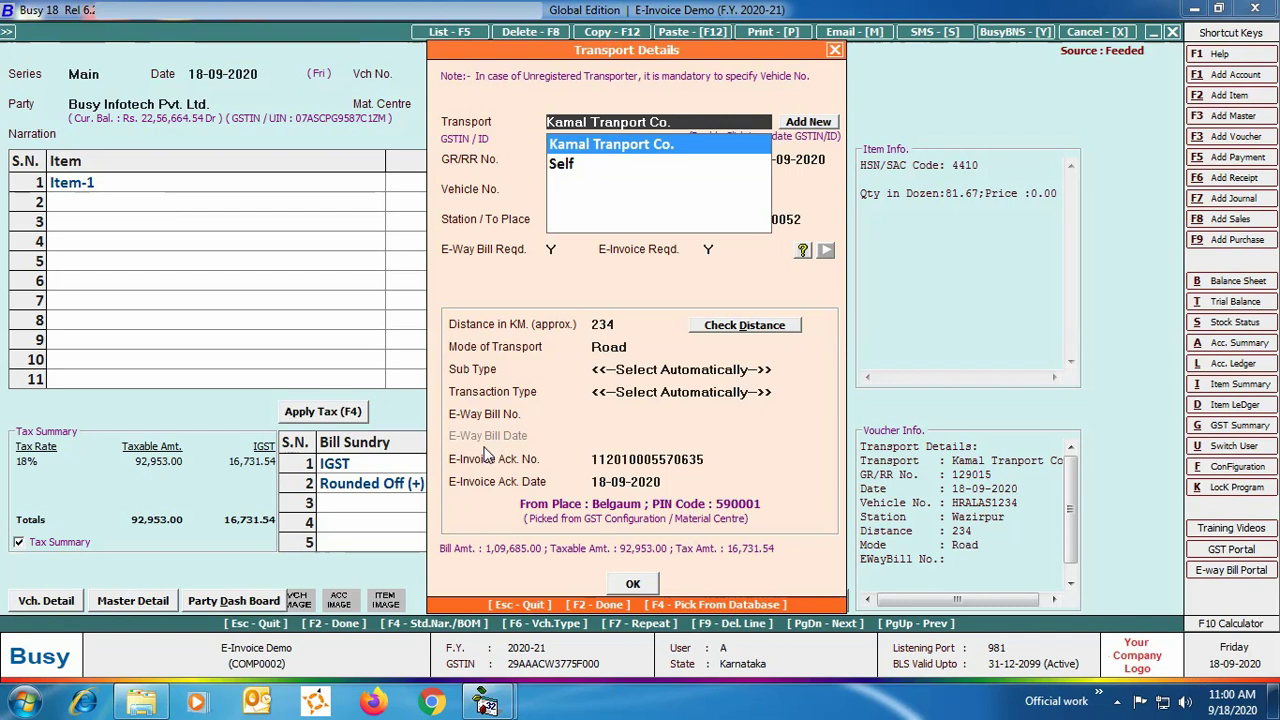
pyautogui.press('F2')
pyautogui.press('n')
pyautogui.press('n')
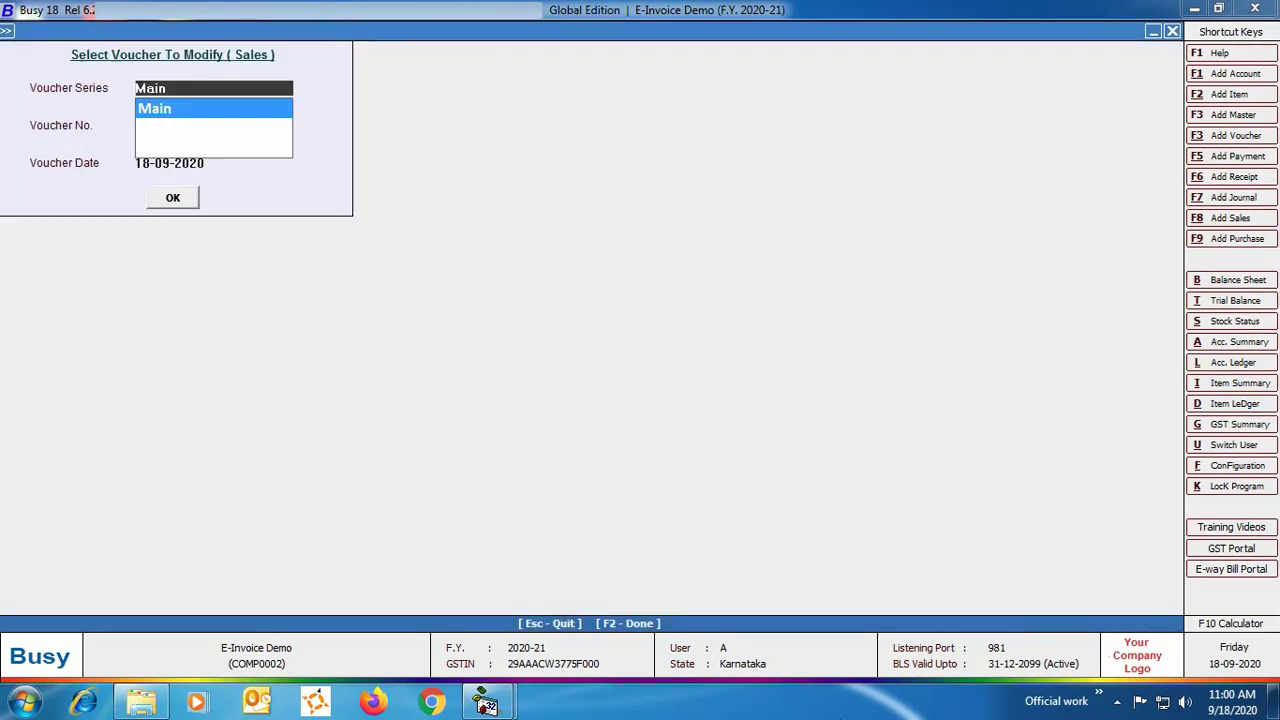
pyautogui.press('Escape')
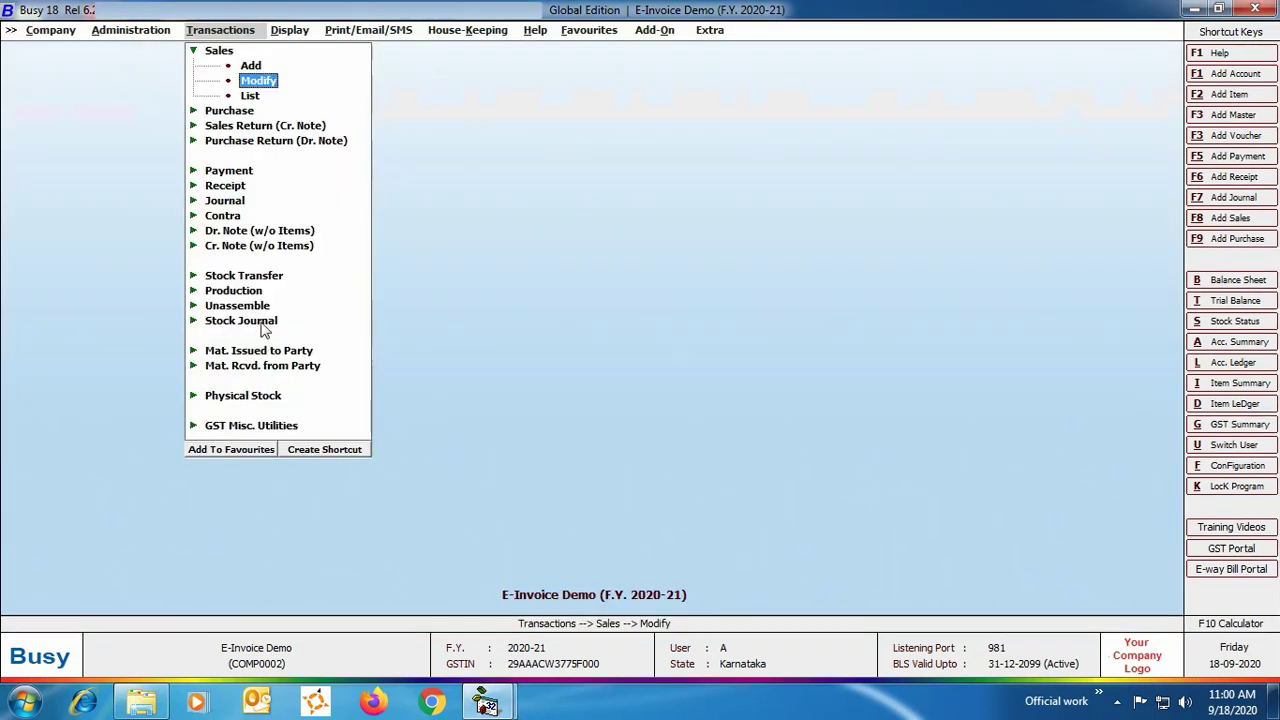
# In Generate/Print E-Invoice, load all 18-09-2020 vouchers, excluding those already having an Ack No.
pyautogui.click(268, 426)
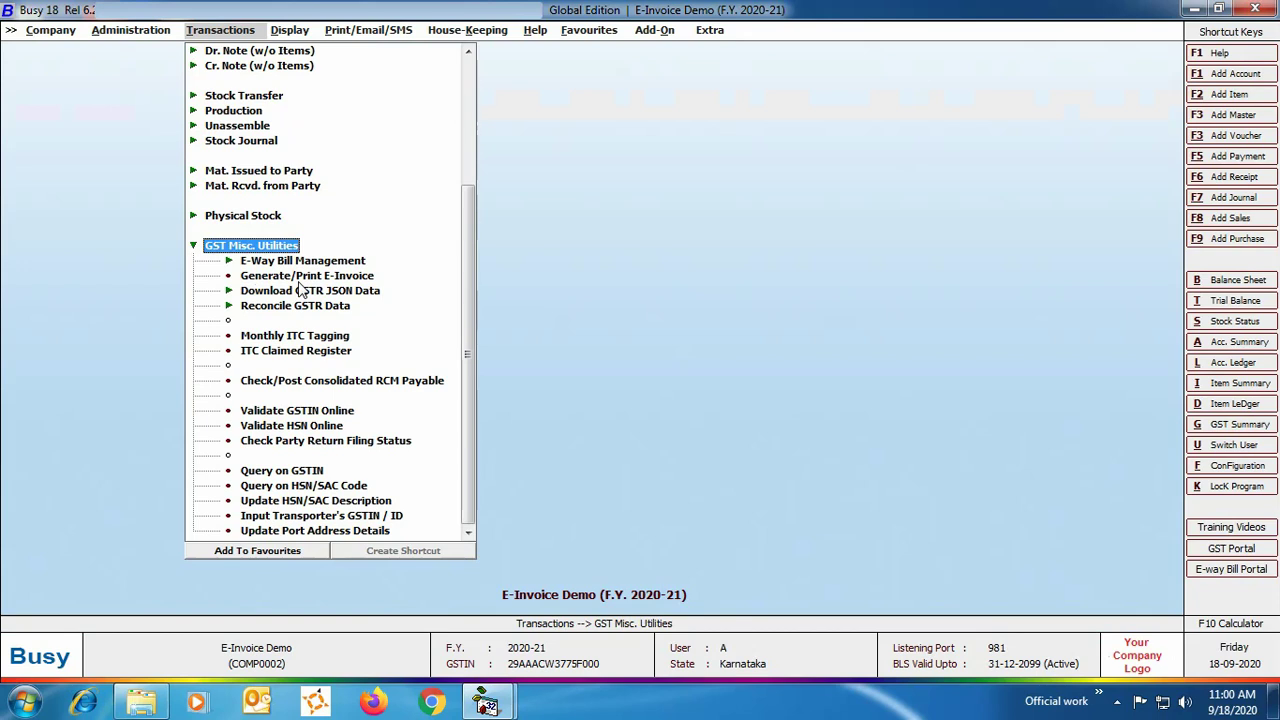
pyautogui.click(340, 276)
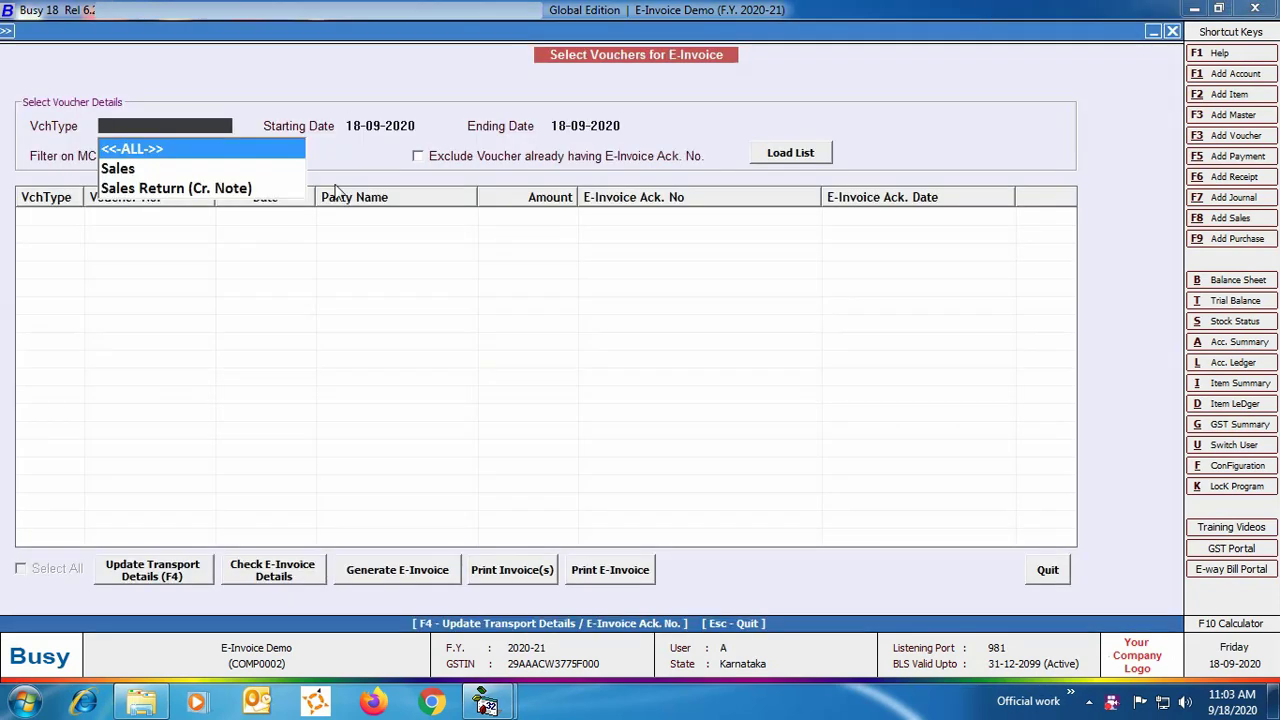
pyautogui.click(226, 148)
pyautogui.press('Return')
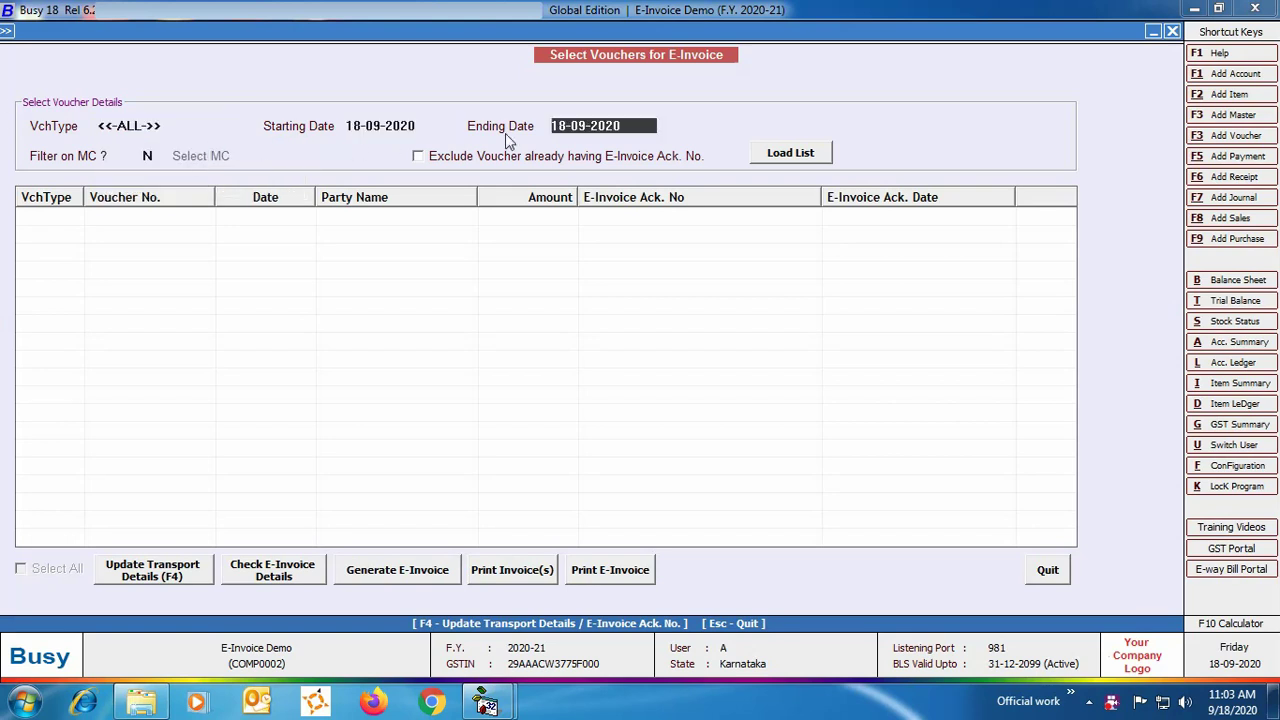
pyautogui.press('Return')
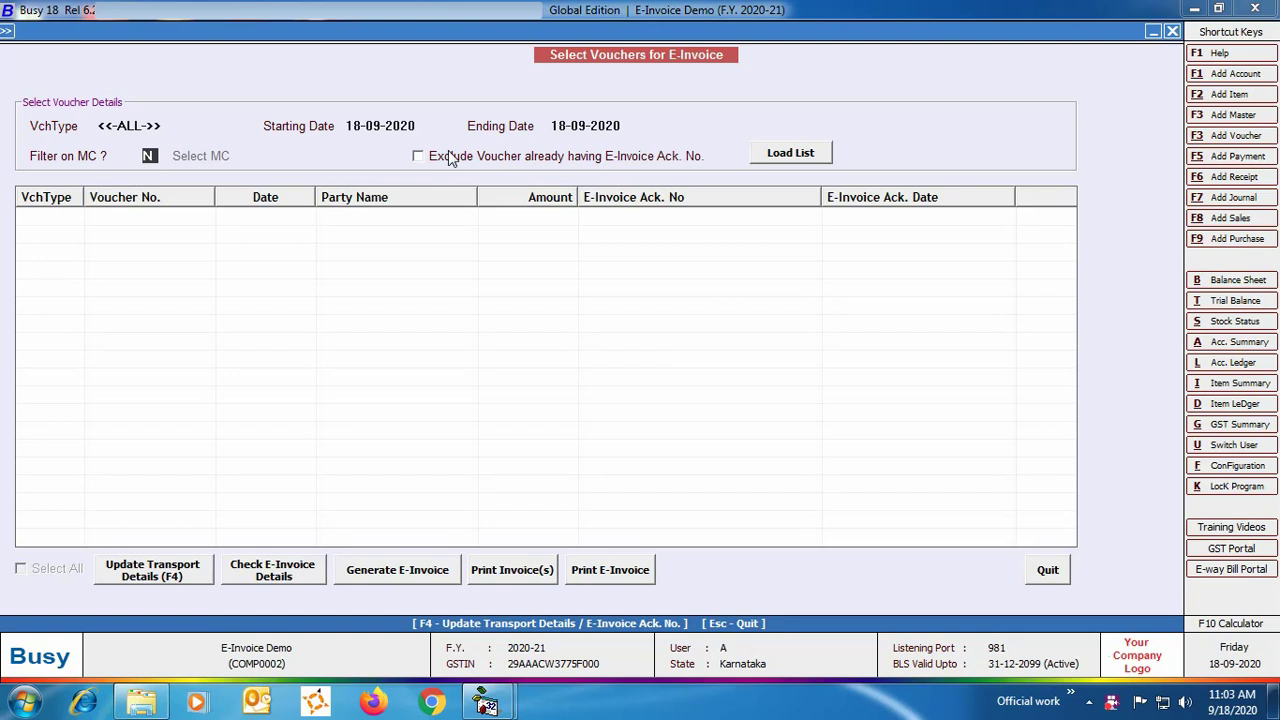
pyautogui.click(417, 156)
pyautogui.press('Return')
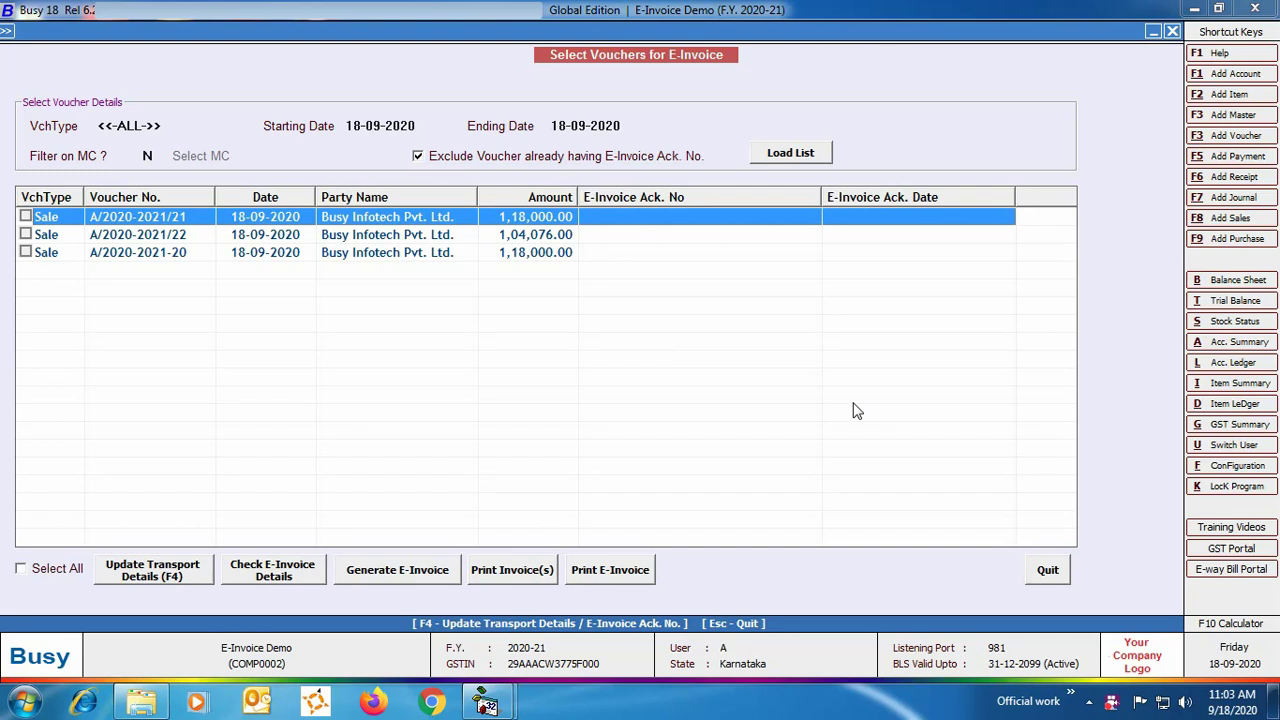
# Select all three pending vouchers, generate their e-invoices, then close the results and selection screens.
pyautogui.click(20, 568)
pyautogui.click(392, 572)
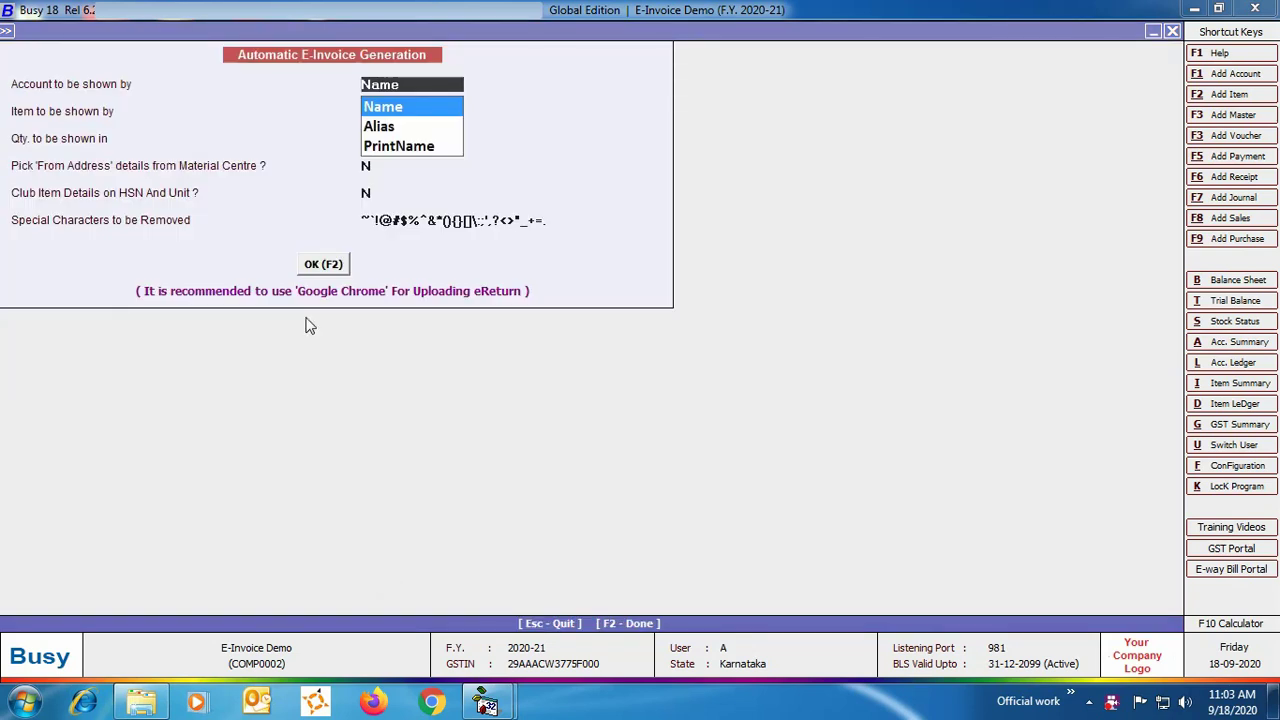
pyautogui.click(312, 266)
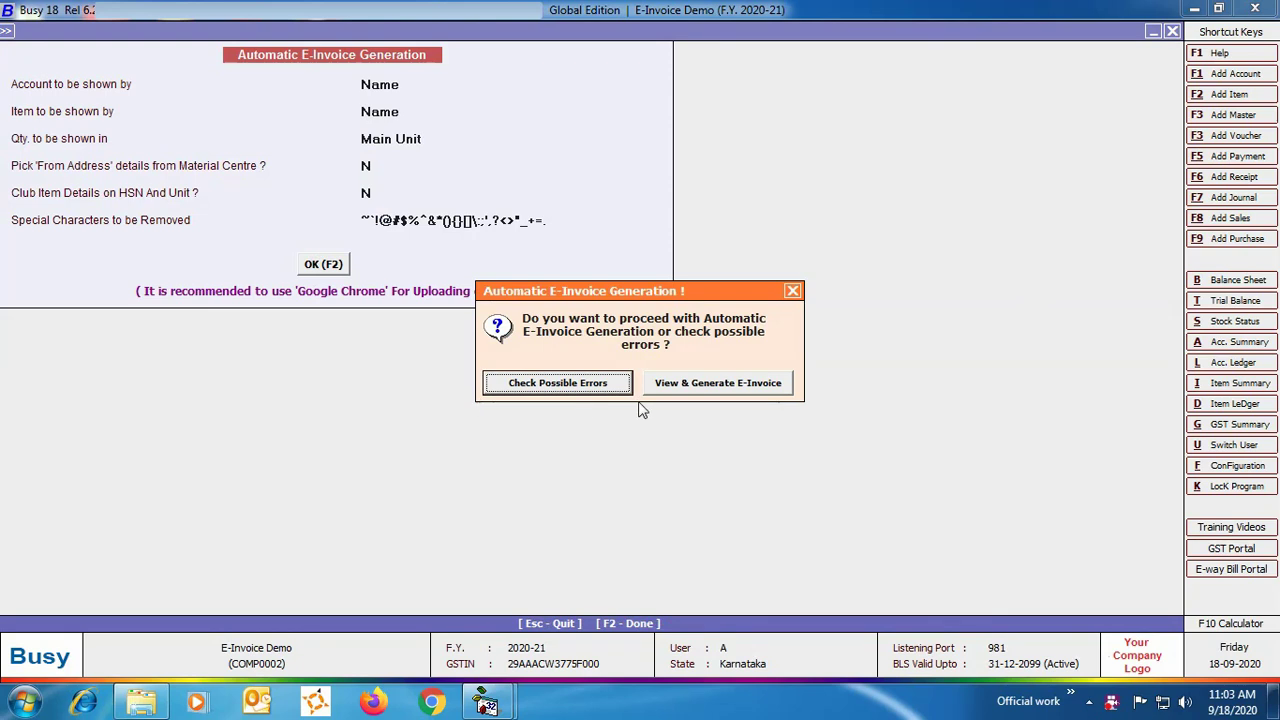
pyautogui.click(781, 389)
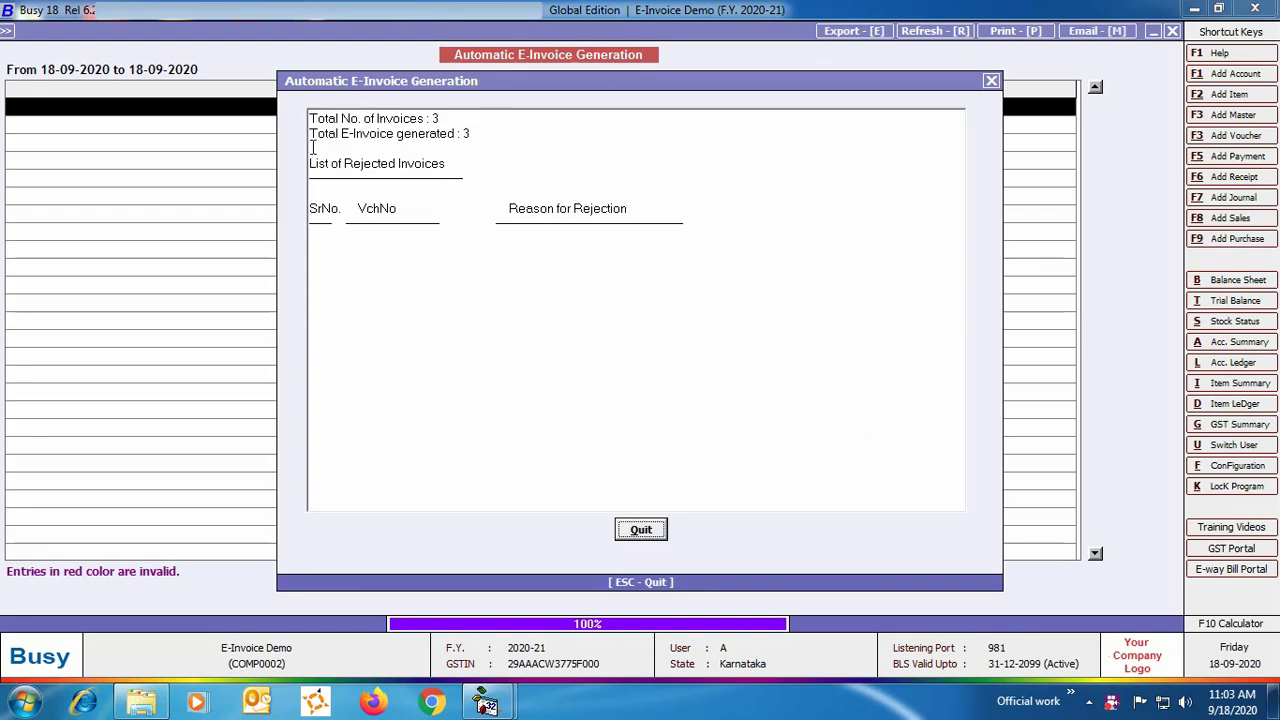
pyautogui.click(655, 529)
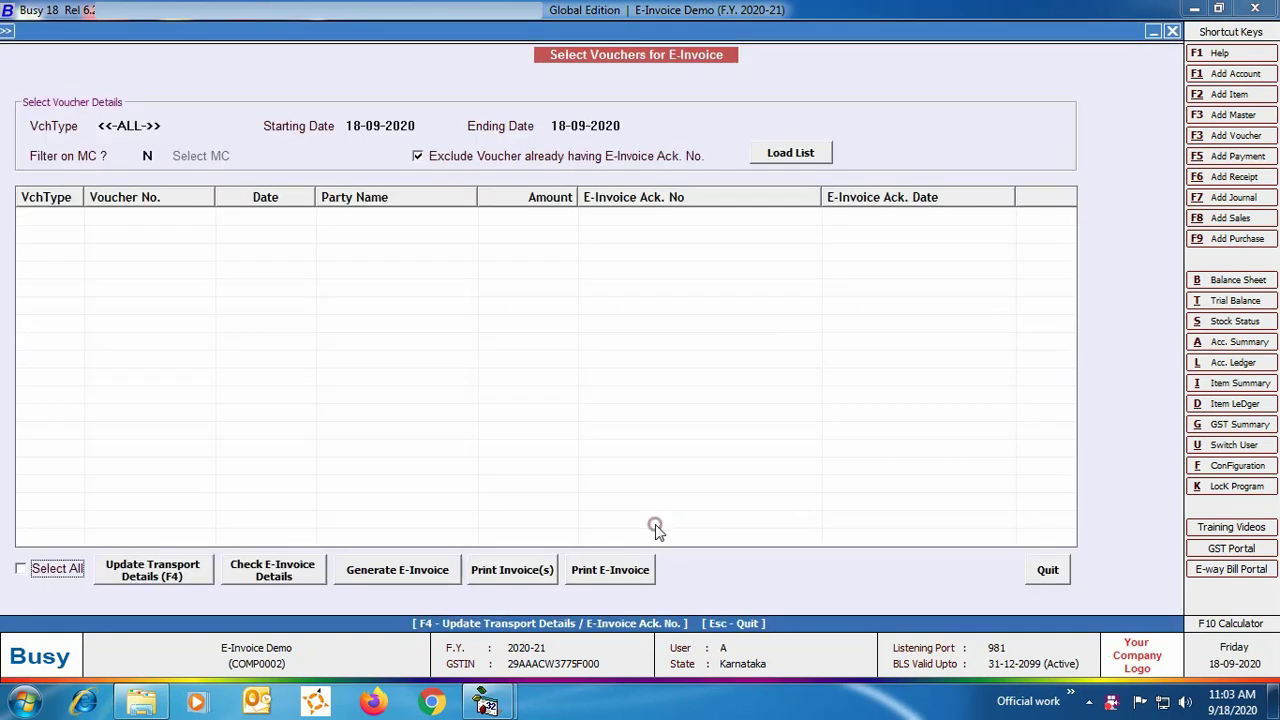
pyautogui.press('Escape')
pyautogui.press('Escape')
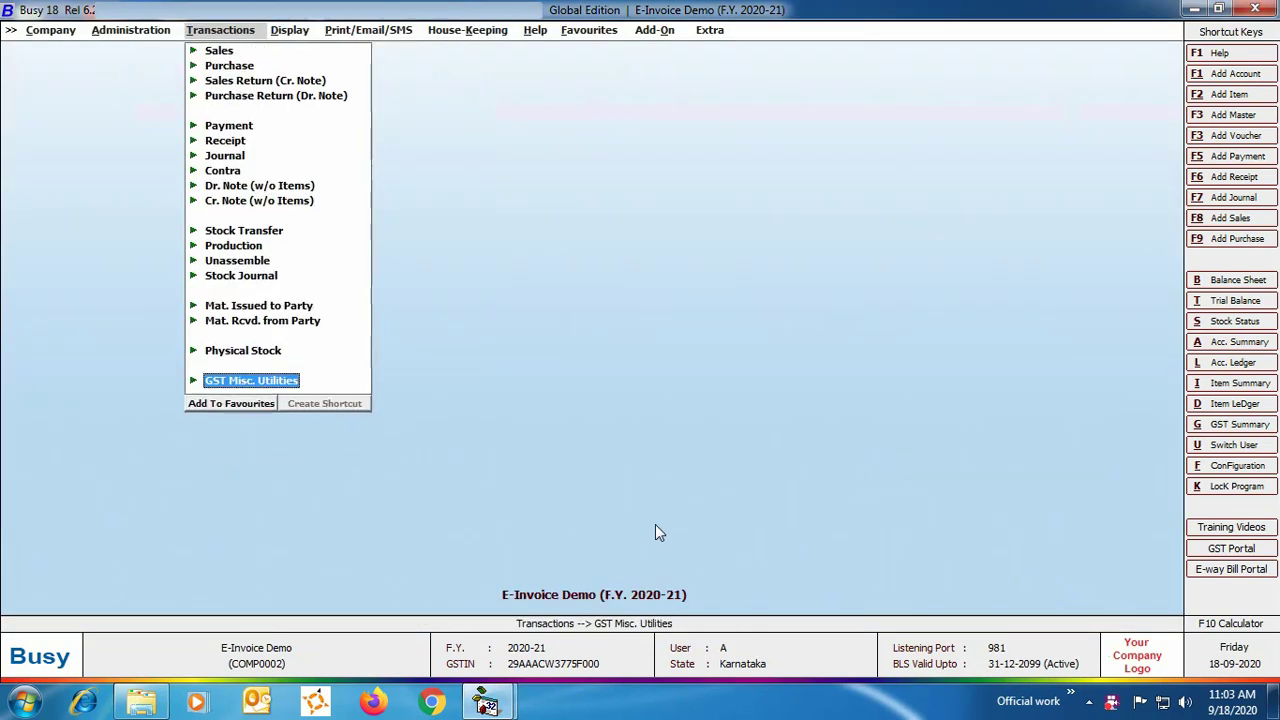
pyautogui.press('Escape')
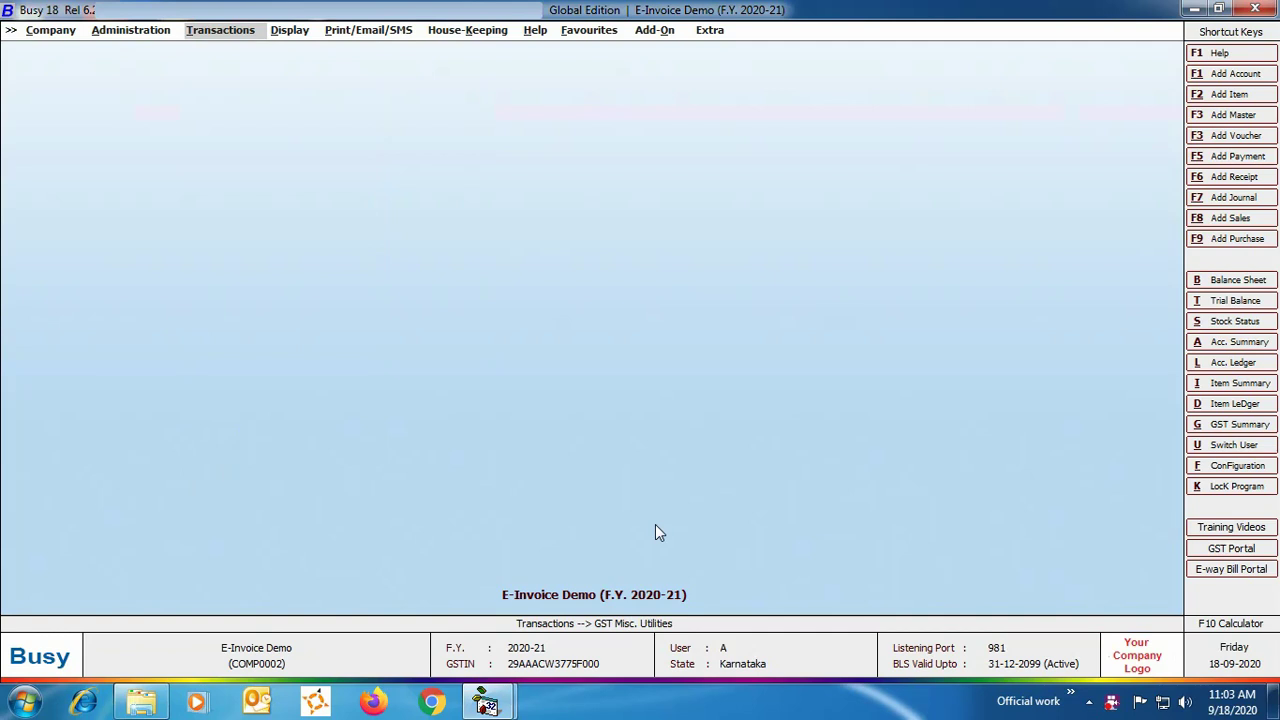